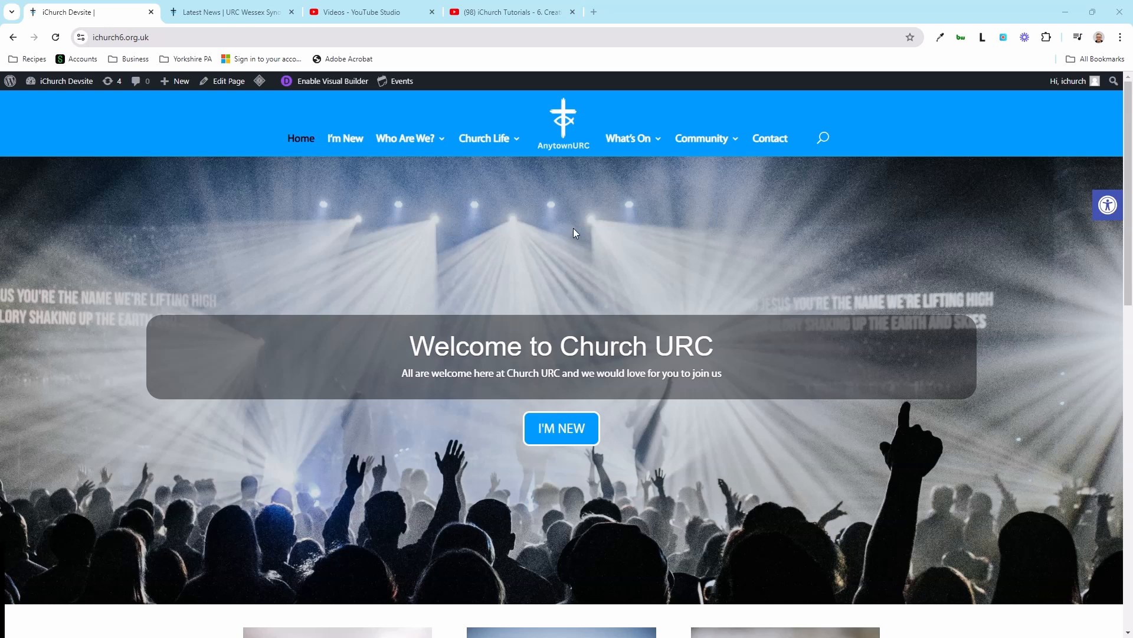
Open the Latest News page of the iChurch Devsite.
mouse_move(642, 142)
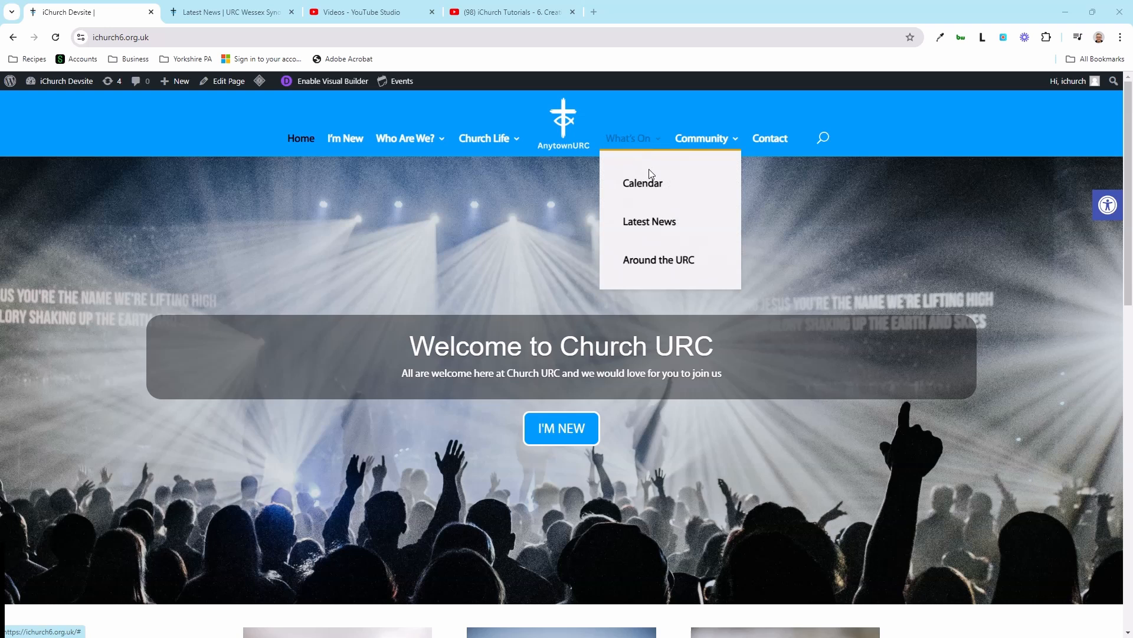
left_click(677, 227)
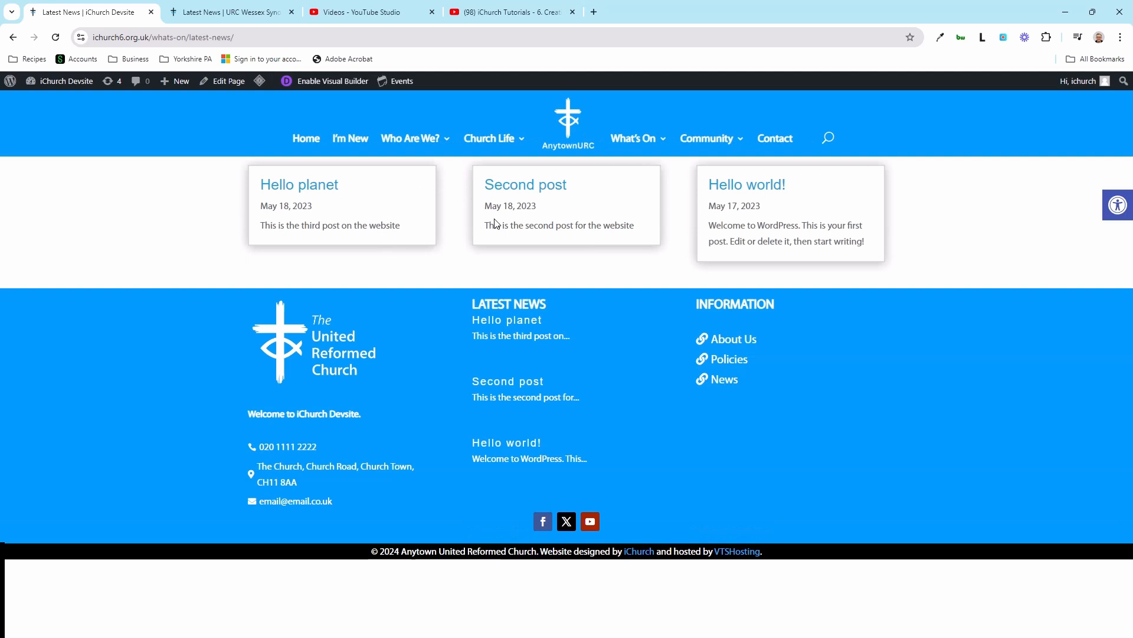
Switch to the URC Wessex Synod site and examine its Latest News posts, including the older entries.
left_click(211, 15)
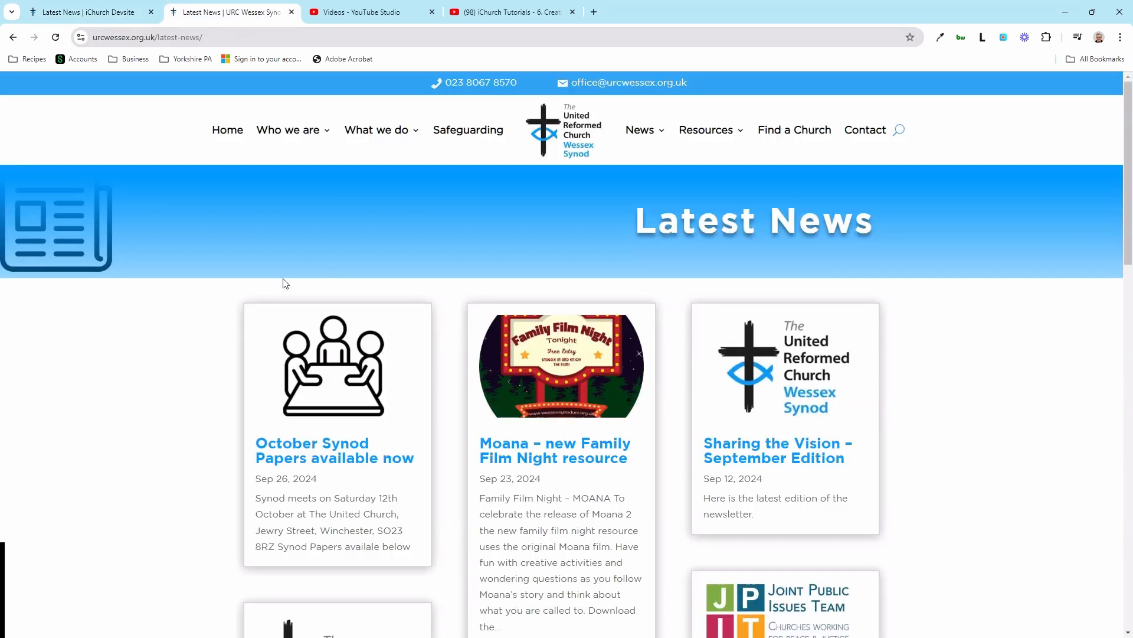
scroll(453, 298, "down", 3)
scroll(453, 298, "down", 10)
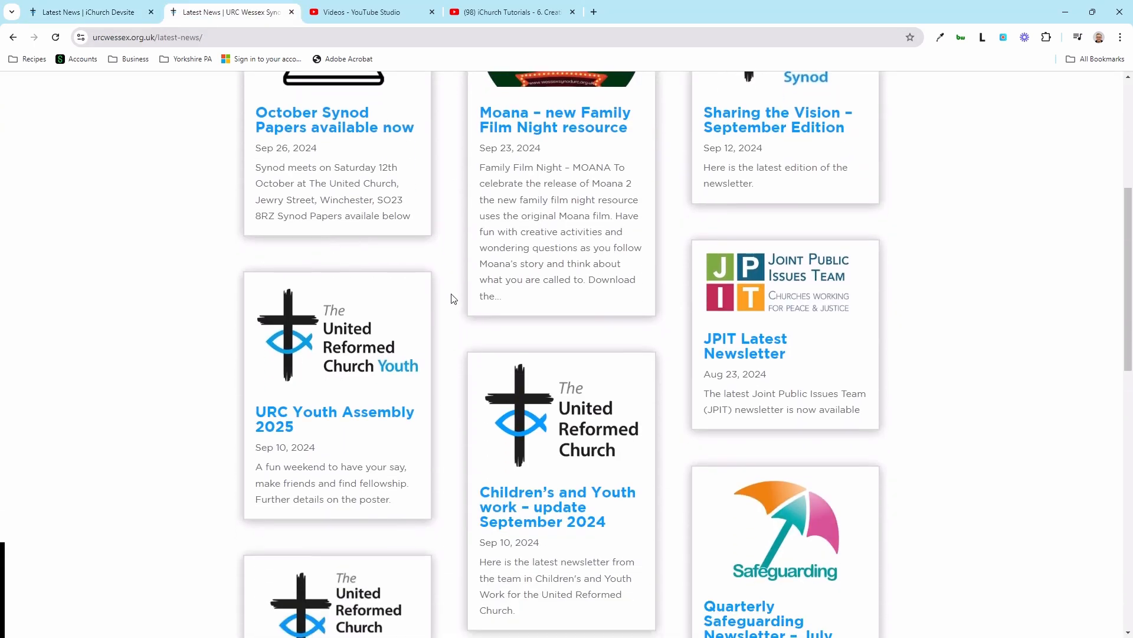
scroll(453, 299, "up", 3)
scroll(453, 298, "up", 10)
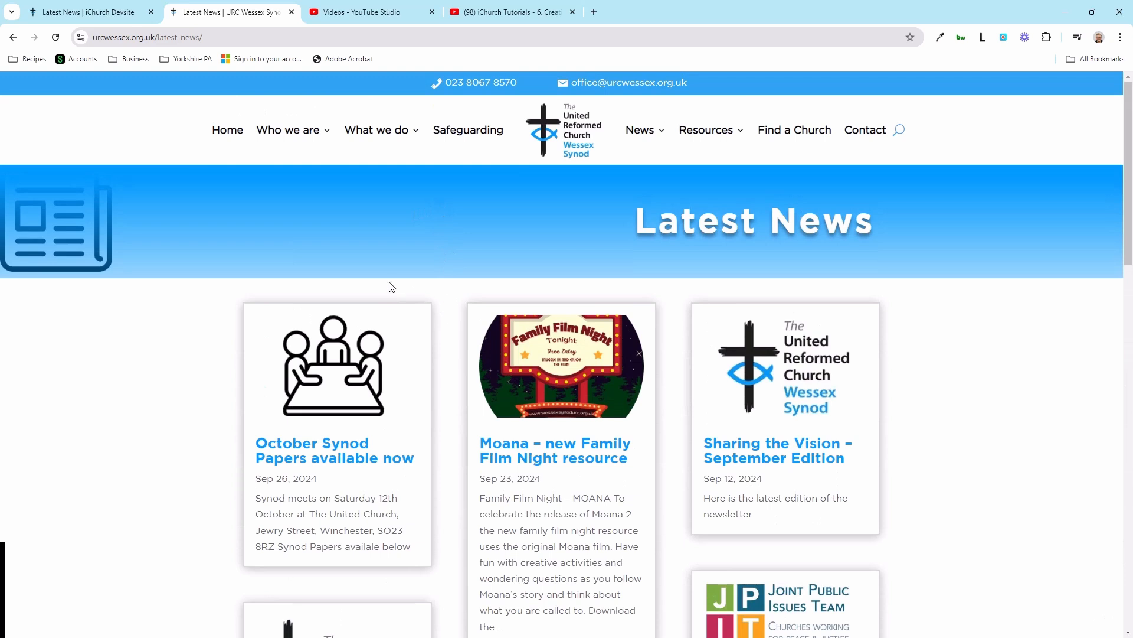
scroll(395, 278, "down", 3)
scroll(405, 266, "up", 3)
scroll(627, 507, "down", 15)
scroll(354, 389, "up", 3)
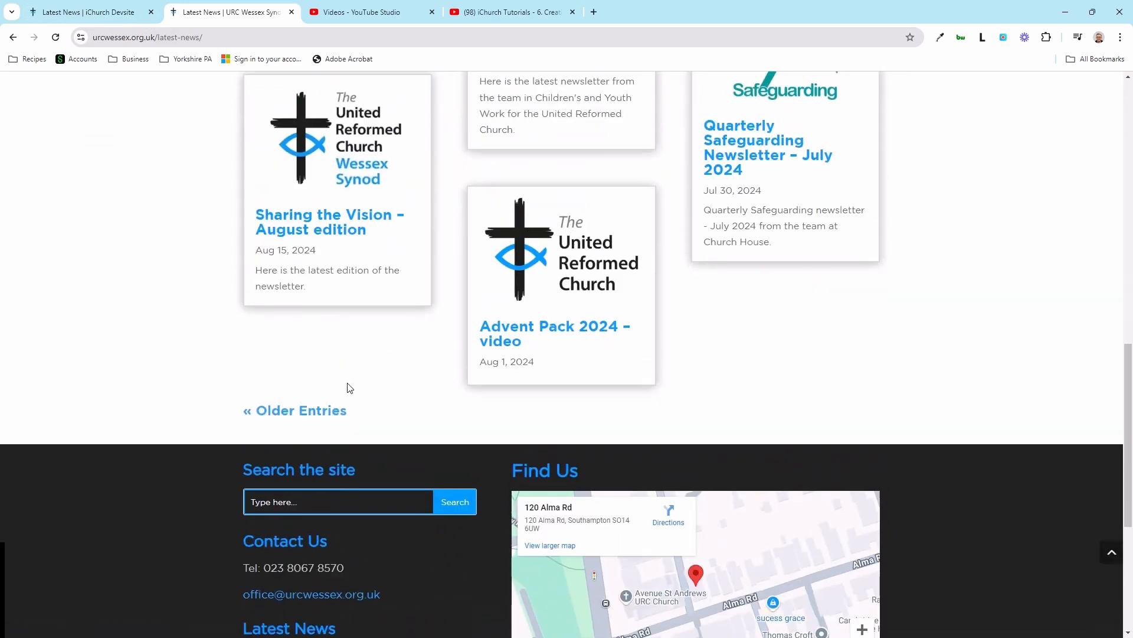
left_click(314, 421)
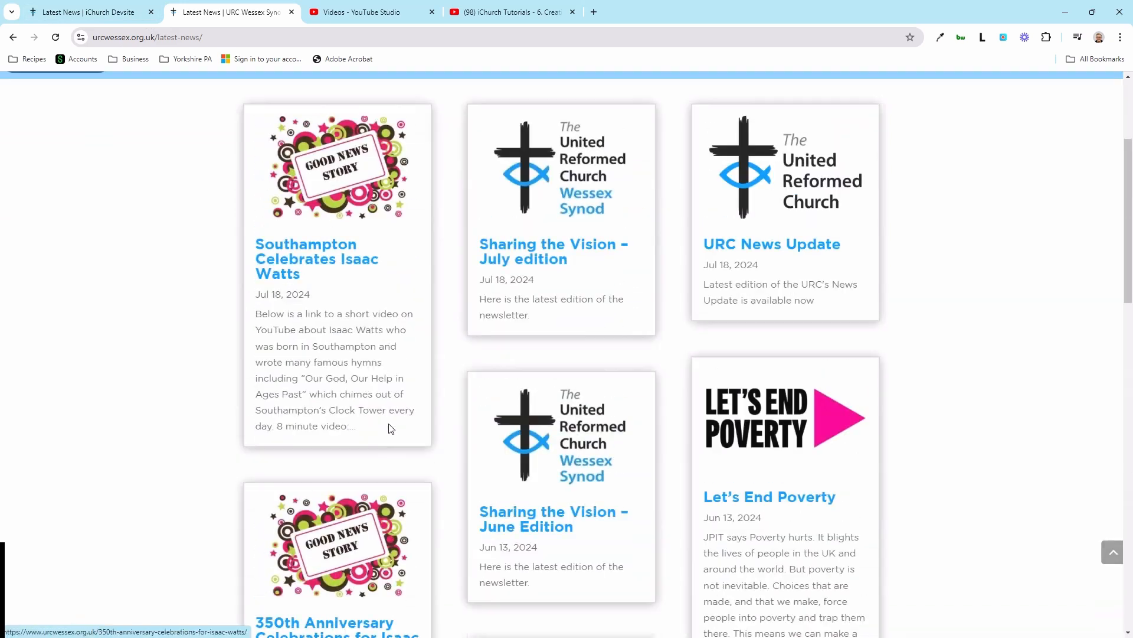
scroll(354, 431, "down", 5)
Return to the iChurch Devsite and open the list of posts in its WordPress dashboard.
left_click(126, 6)
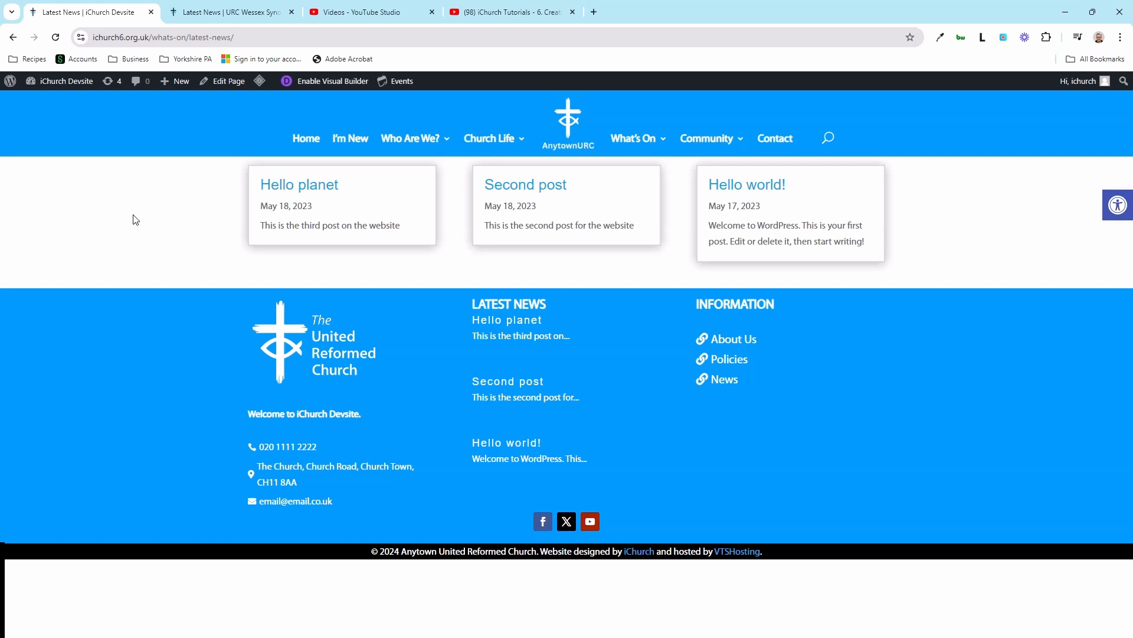
mouse_move(74, 82)
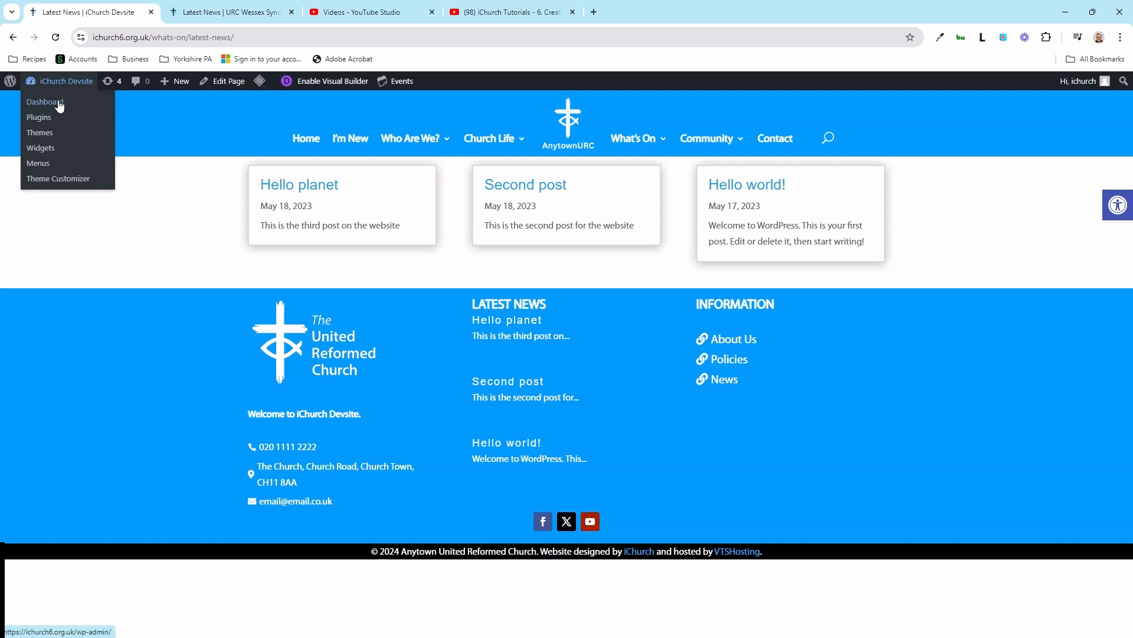
left_click(59, 103)
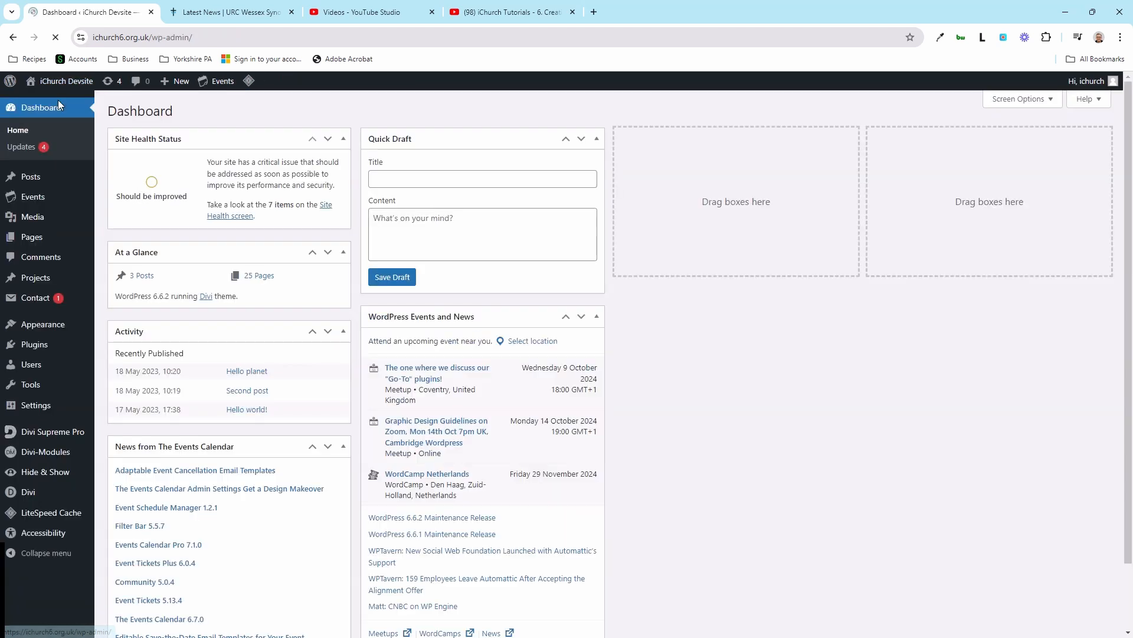
left_click(60, 180)
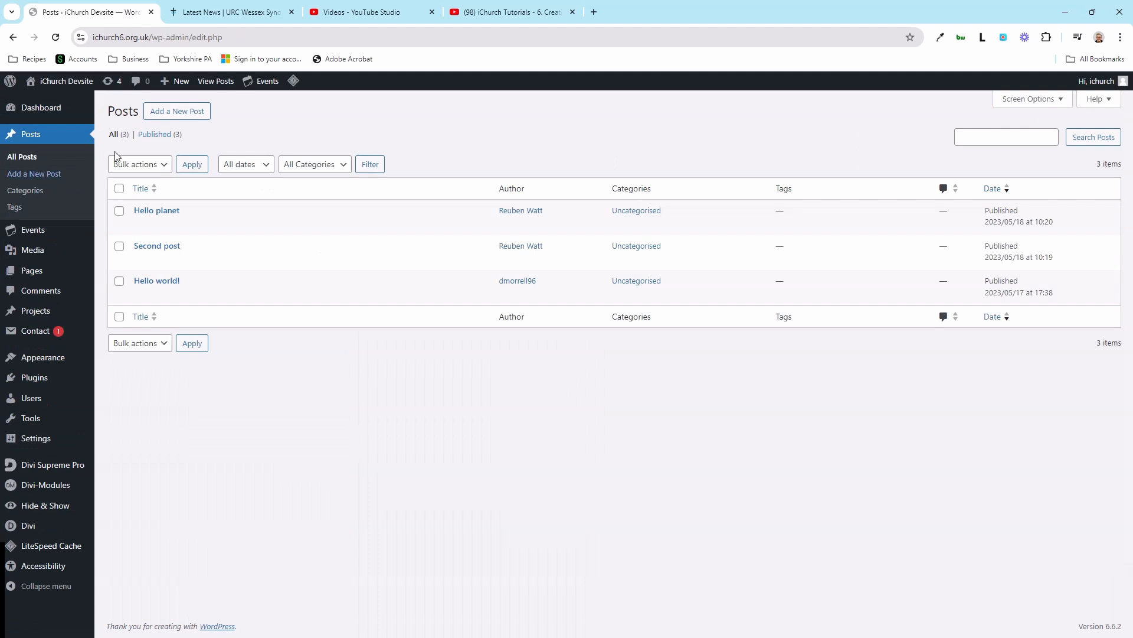
Start a new post and go through the block editor welcome guide to its end.
left_click(201, 112)
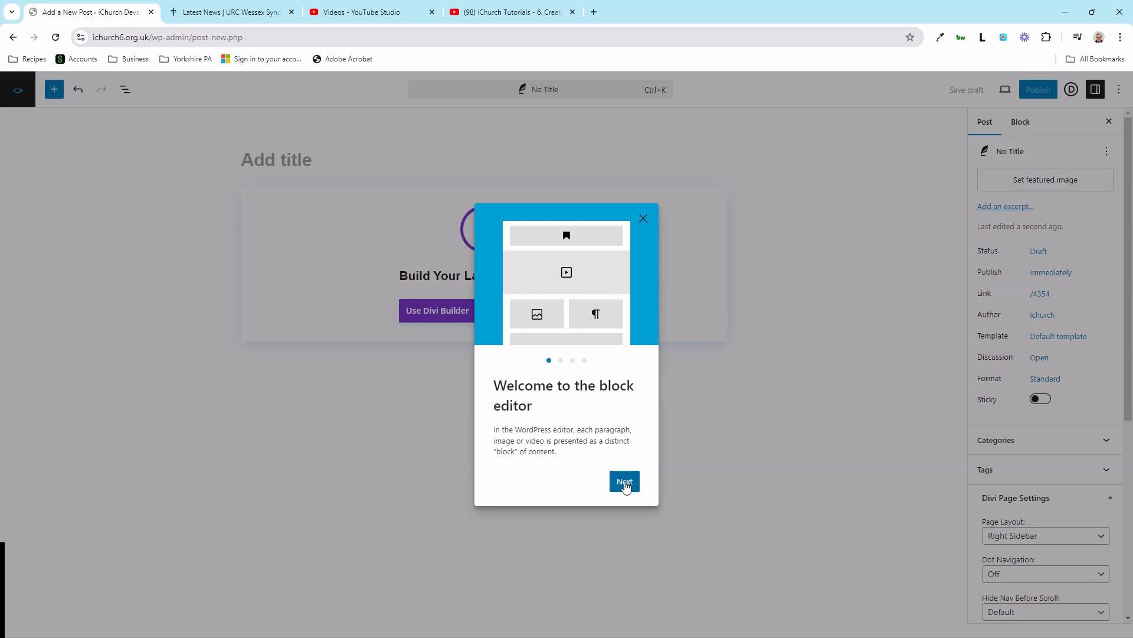
left_click(626, 486)
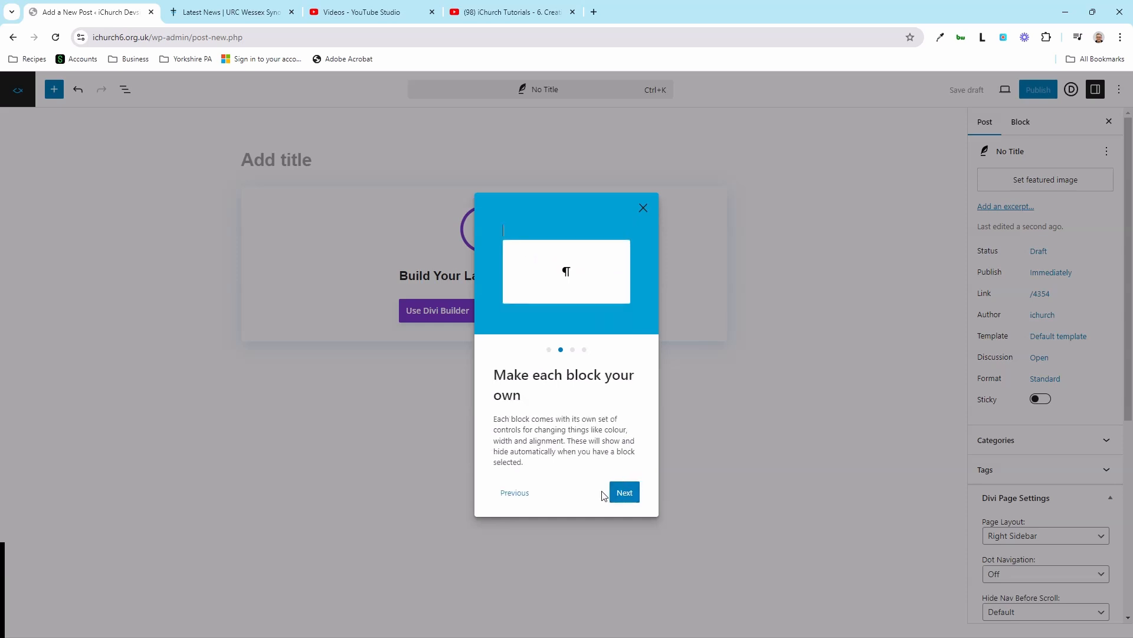
left_click(624, 493)
left_click(624, 493)
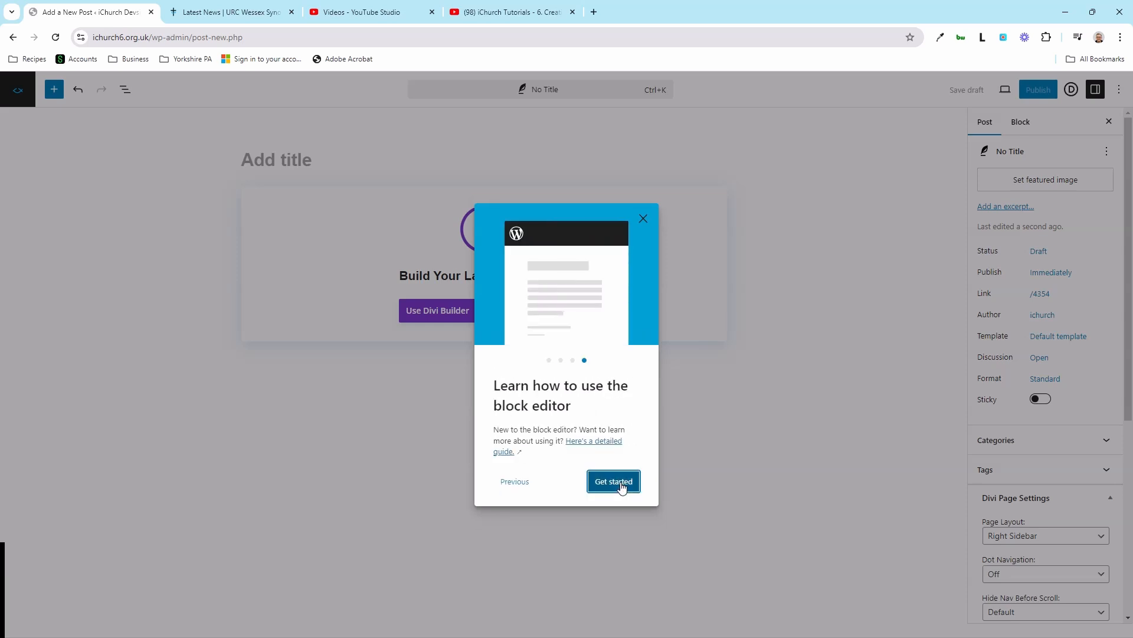
left_click(622, 487)
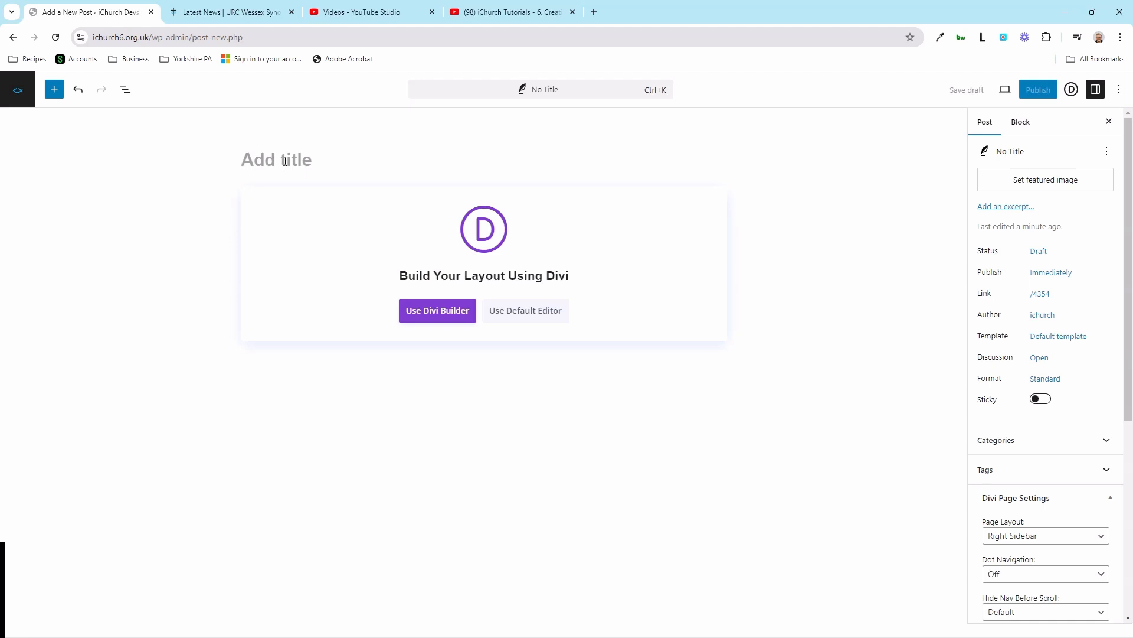
Title the post "Snappy title" and choose the default editor for its content.
type("Snappy ")
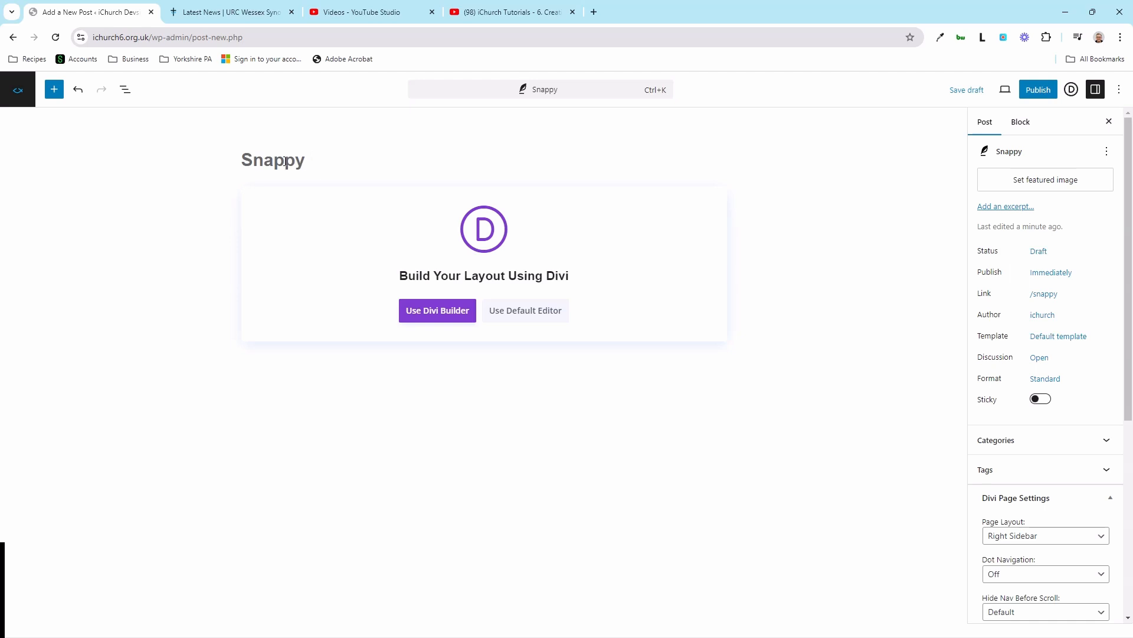
type("title")
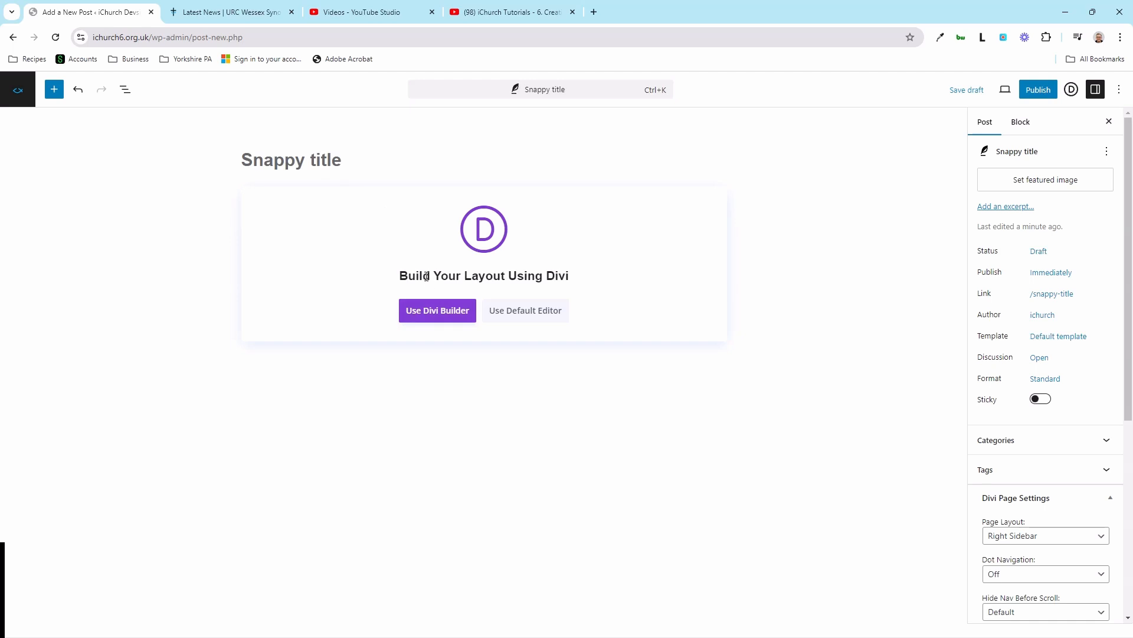
left_click(547, 314)
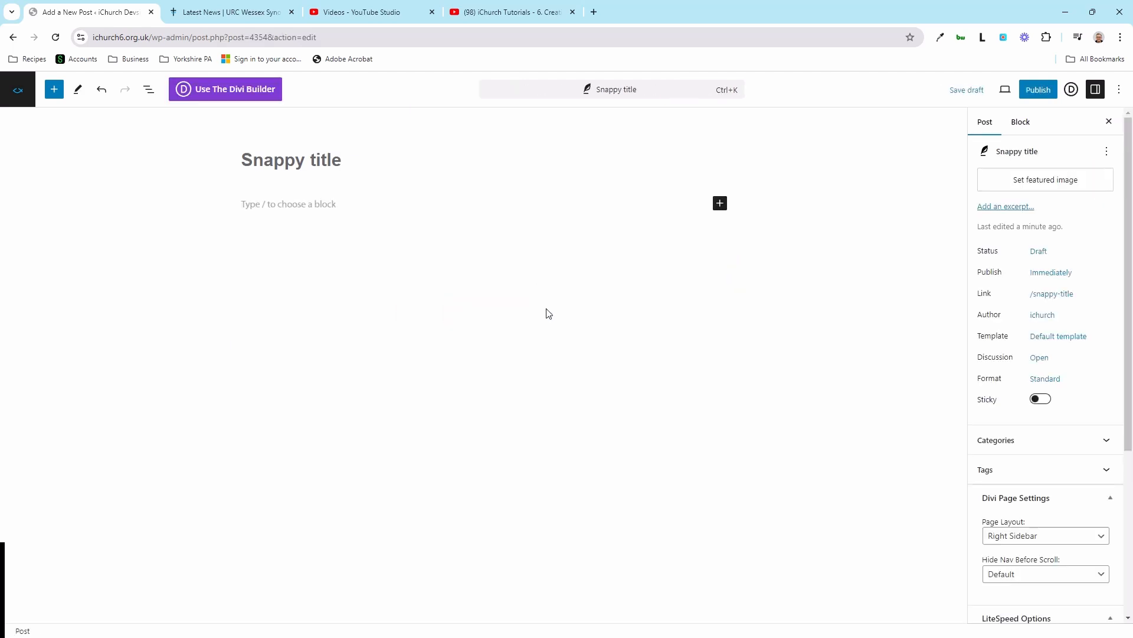
Copy two generated paragraphs of Lorem Ipsum placeholder text and paste them into the post body.
left_click(277, 207)
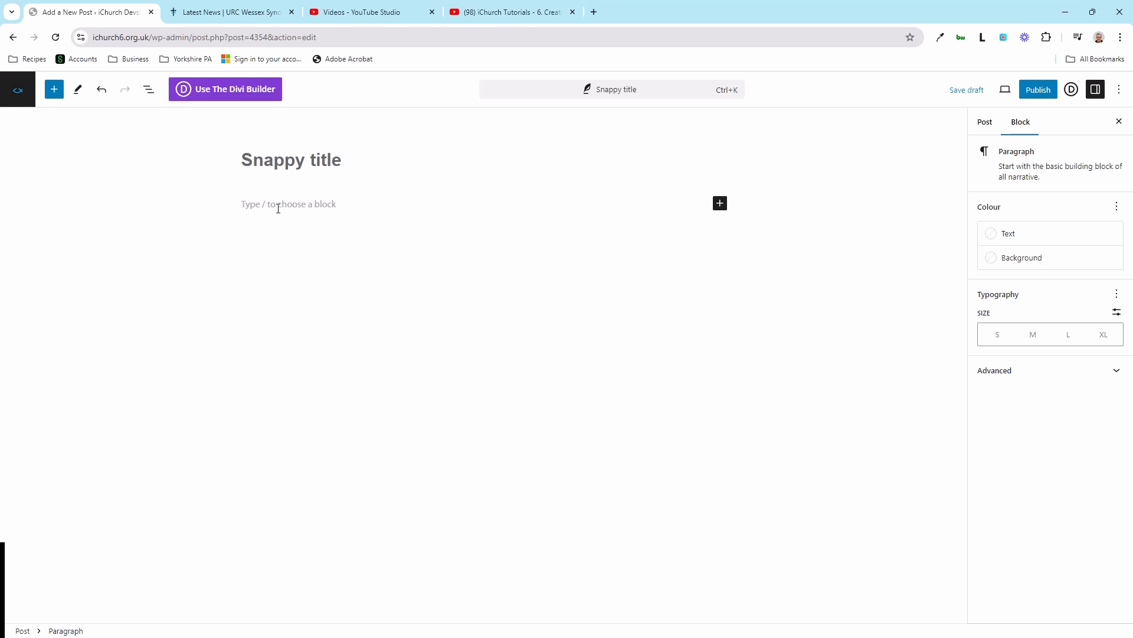
left_click(983, 37)
left_click(301, 227)
left_click(983, 37)
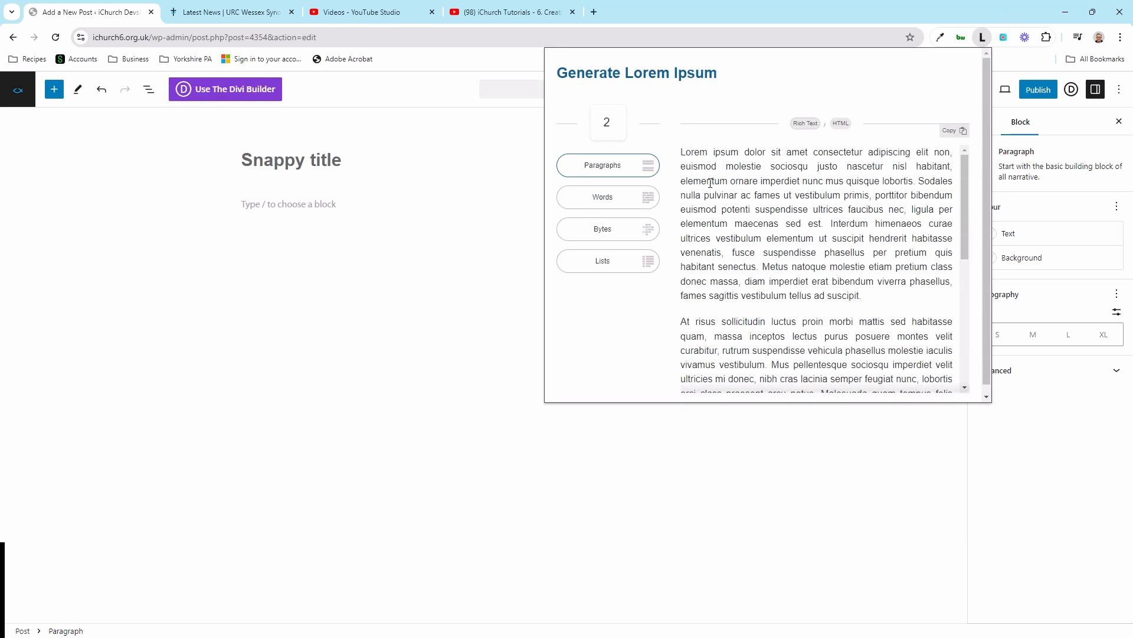
left_click(955, 130)
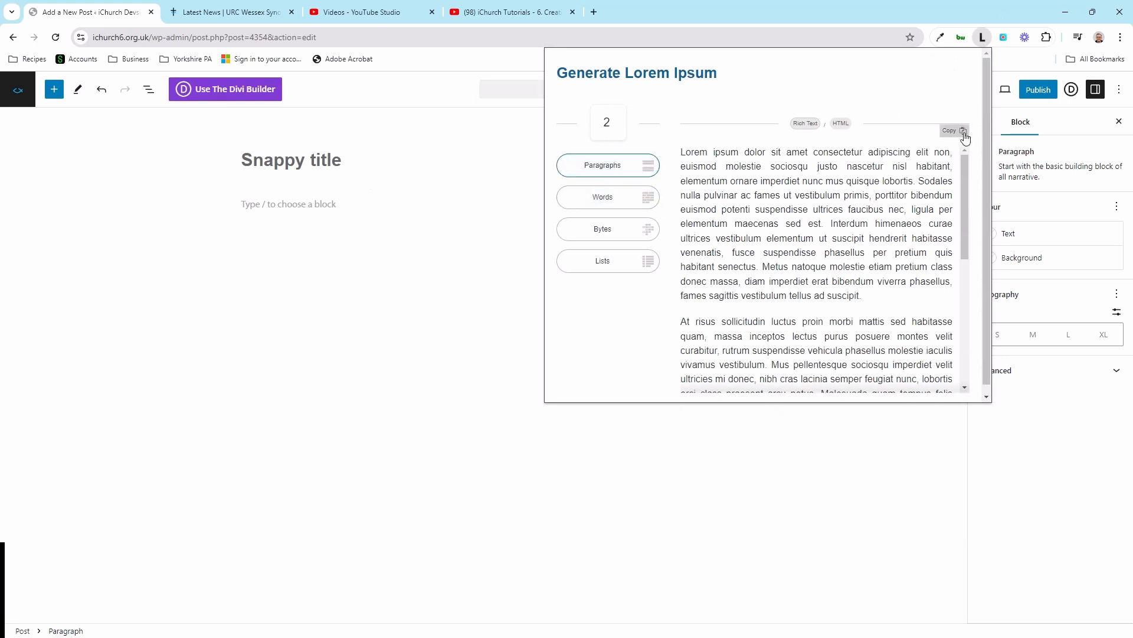
left_click(314, 206)
key("ctrl+v")
left_click(565, 285)
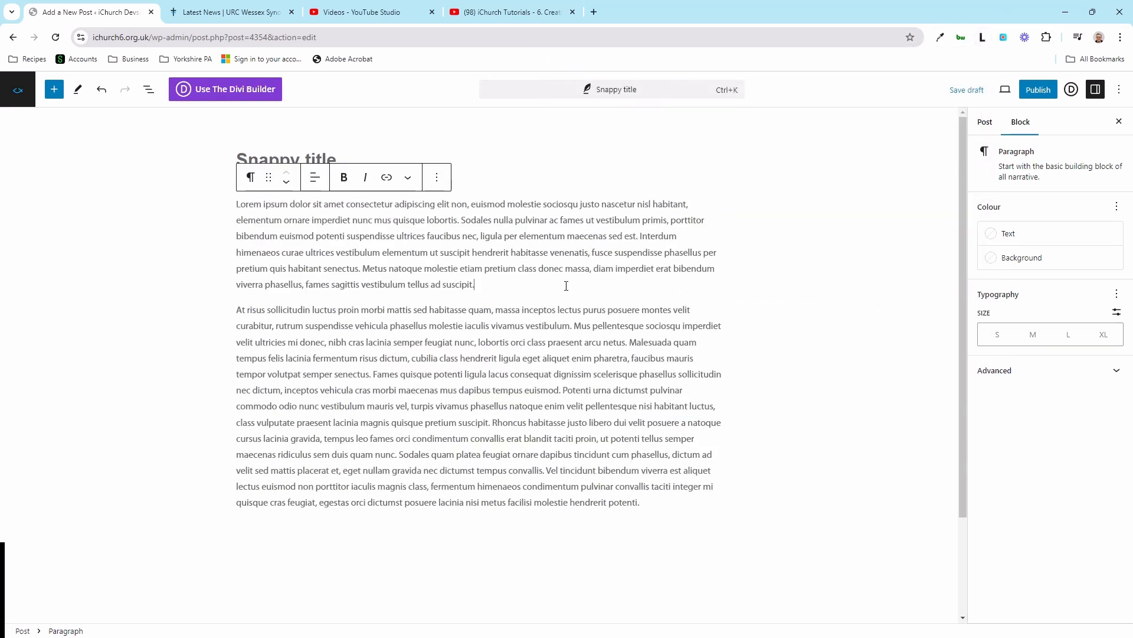
left_click(770, 297)
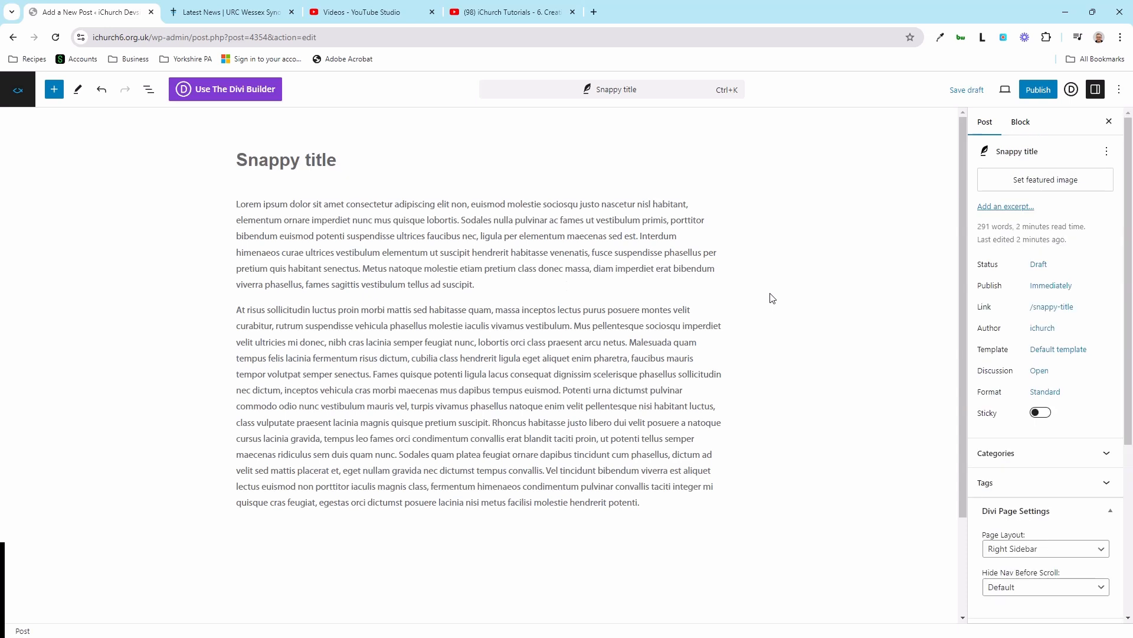
Insert an Image block between the two body paragraphs.
left_click(490, 289)
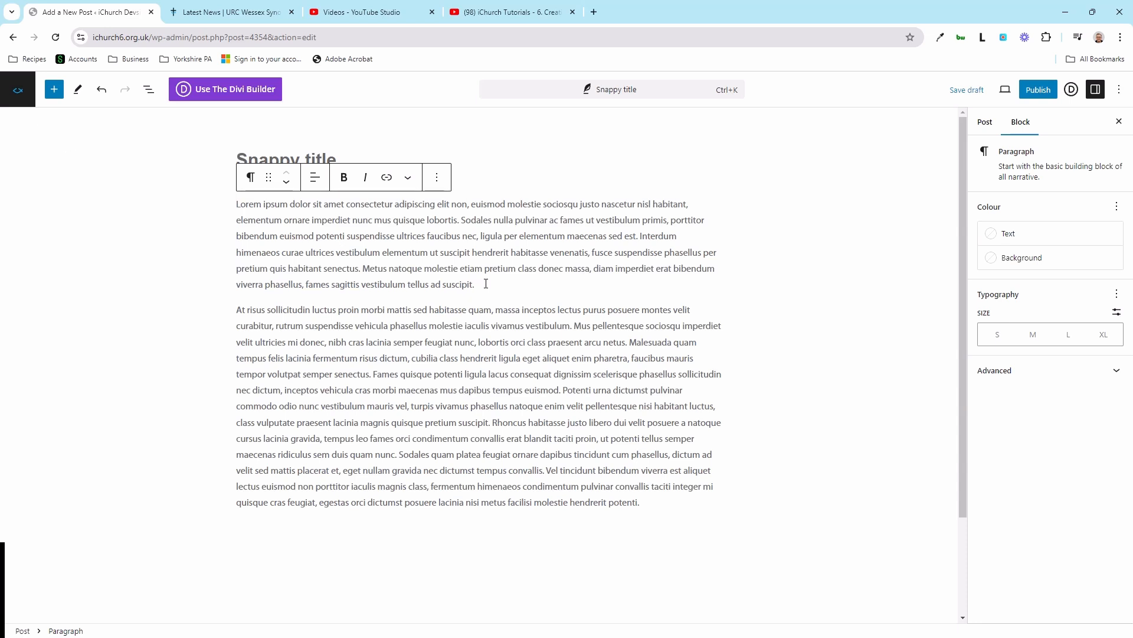
left_click(705, 296)
left_click(662, 284)
key("ctrl+s")
left_click(53, 94)
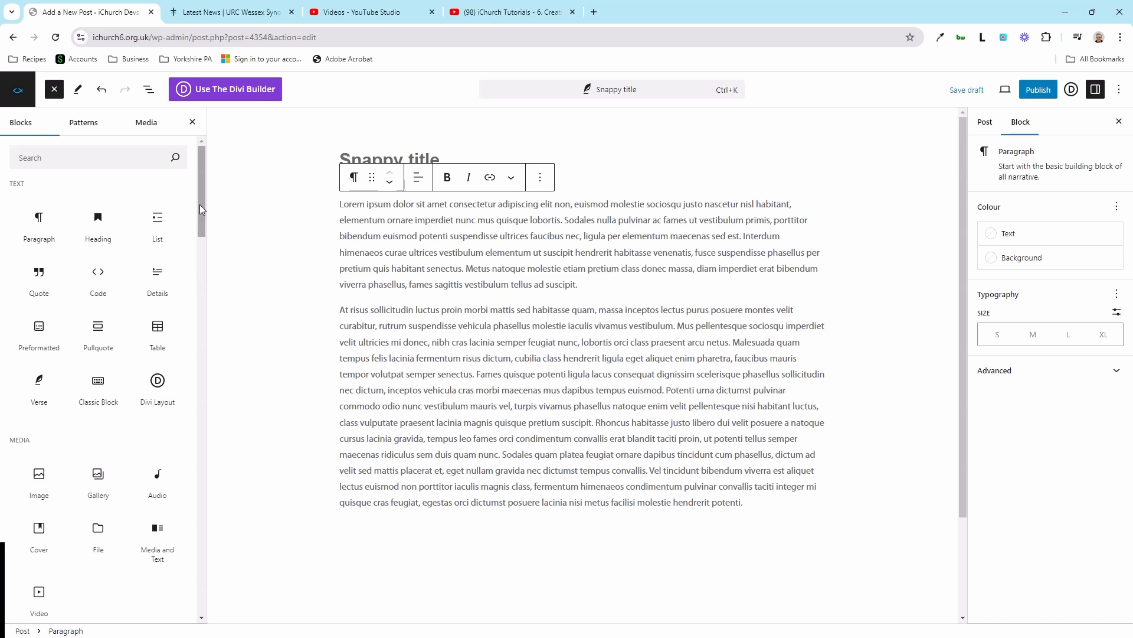
mouse_move(200, 205)
left_mouse_down()
mouse_move(194, 502)
mouse_move(218, 197)
left_mouse_up()
mouse_move(39, 478)
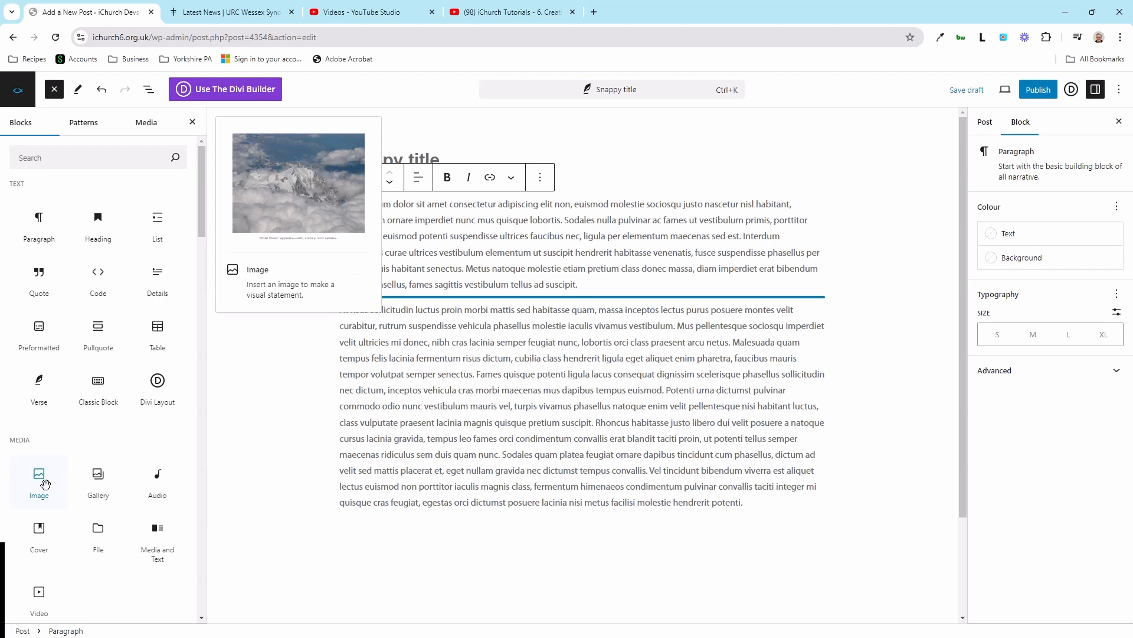
left_click(39, 478)
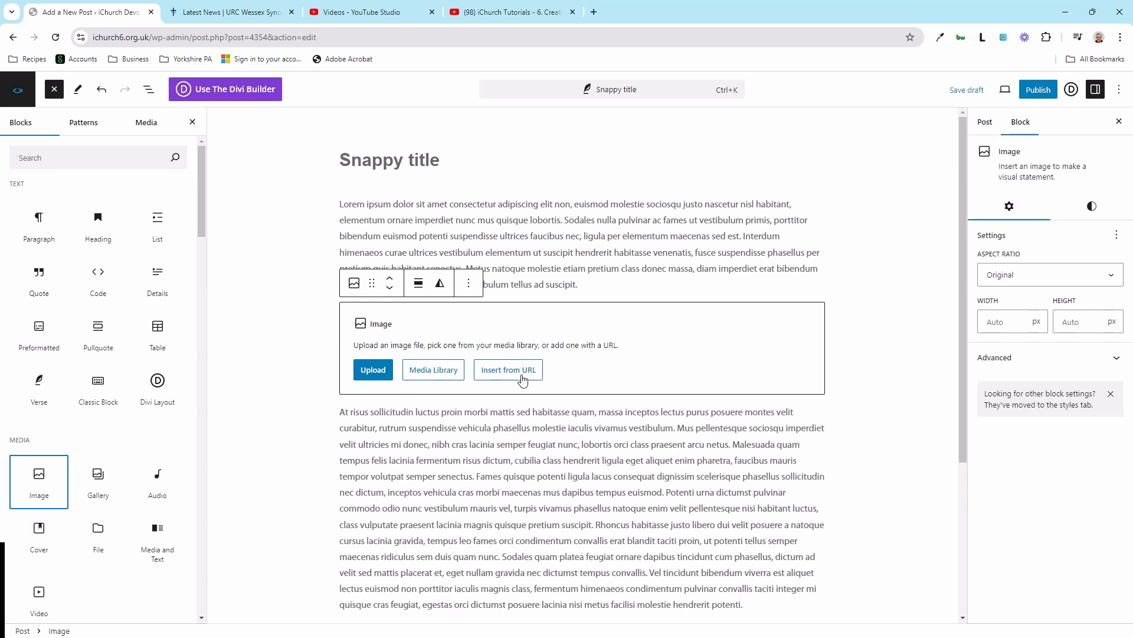
left_click(420, 378)
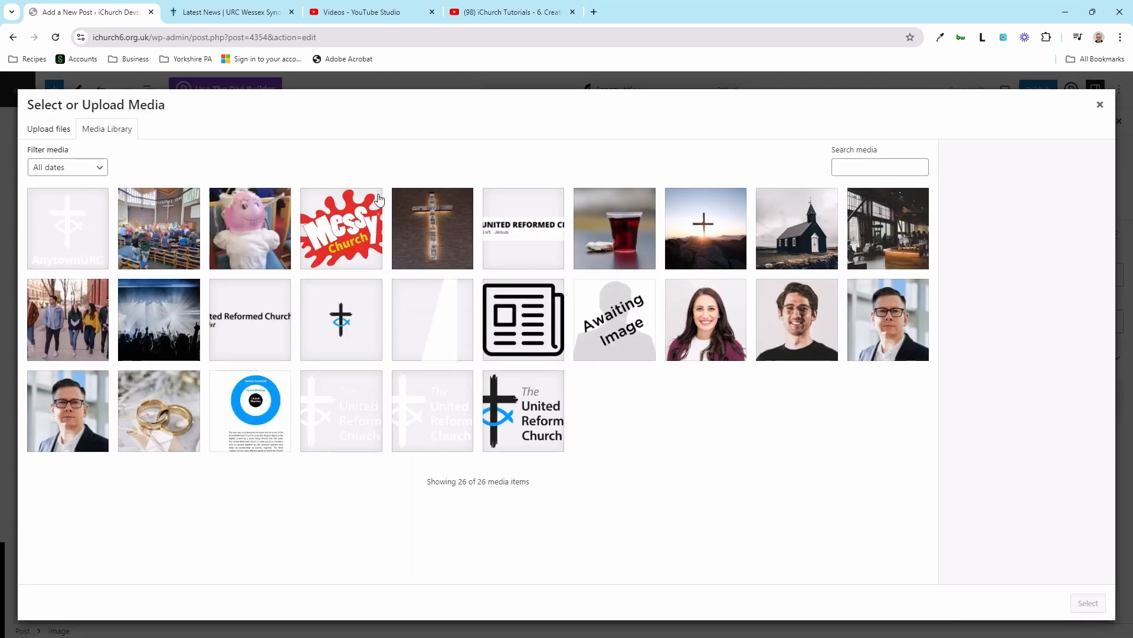
left_click(1100, 104)
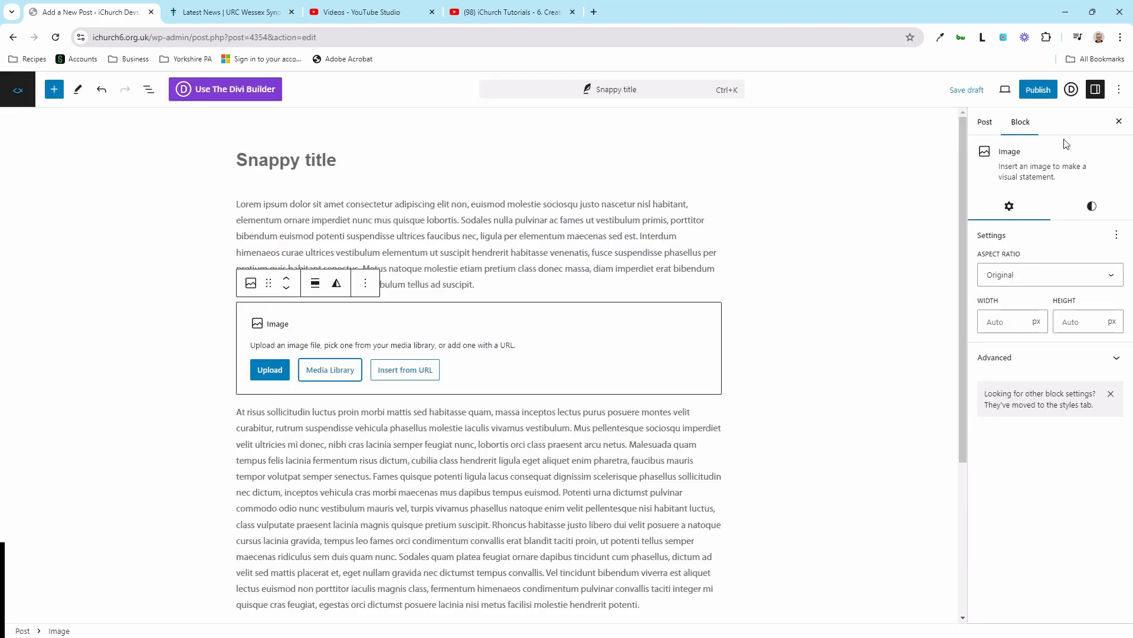
left_click(272, 367)
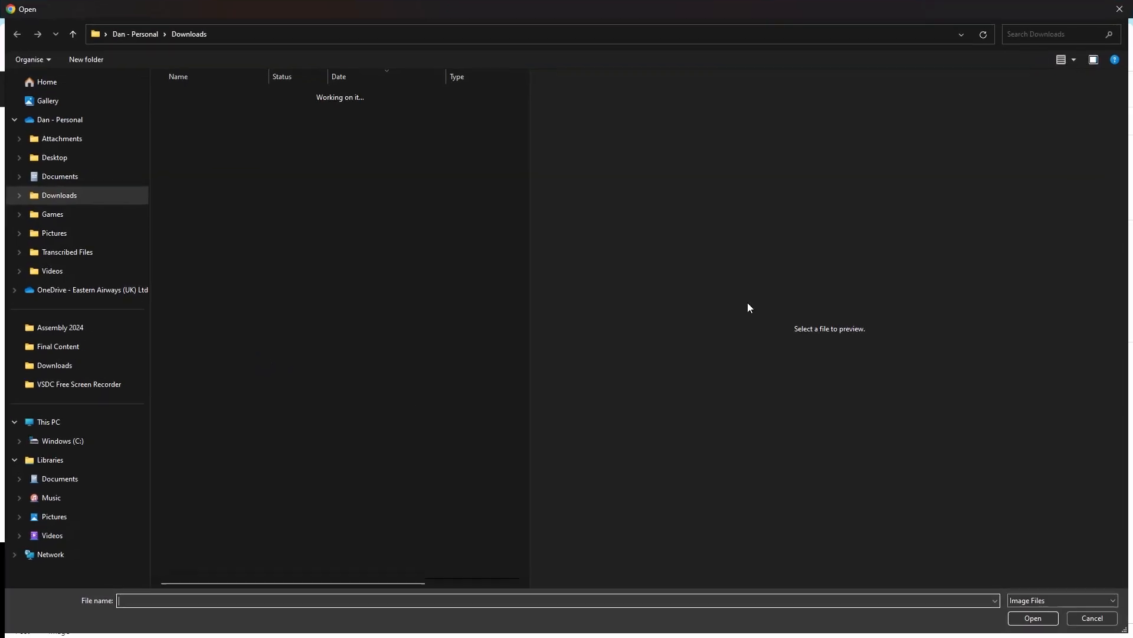
left_click(1113, 16)
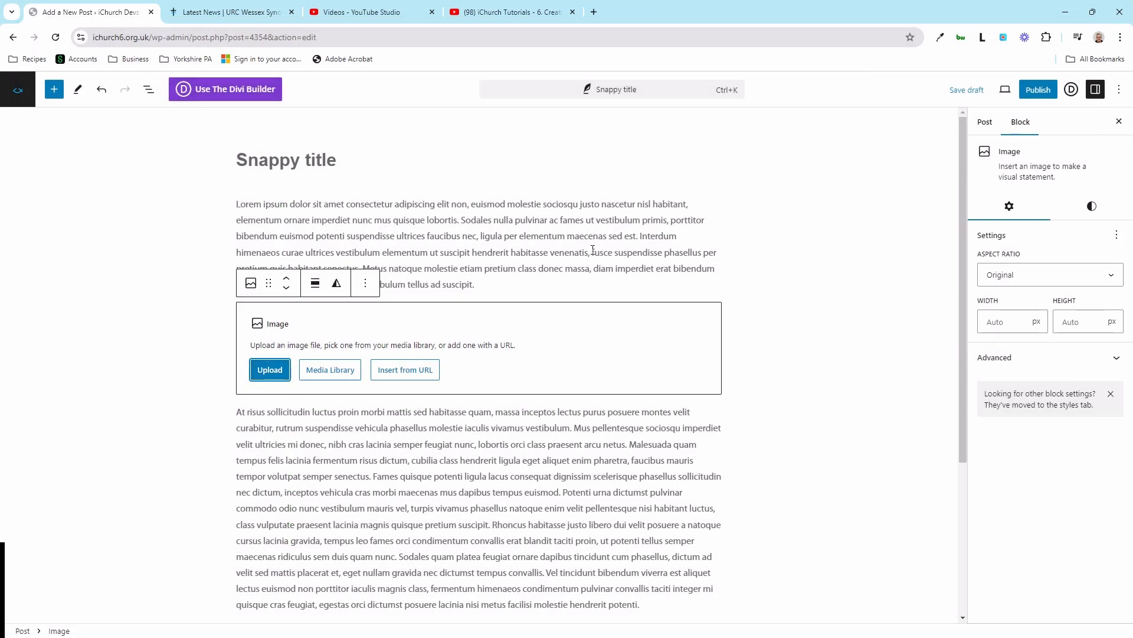
Upload "BDO 2022 A6 flyer digital (RGB)_1.jpg" to the media library and place it in the Image block.
left_click(339, 377)
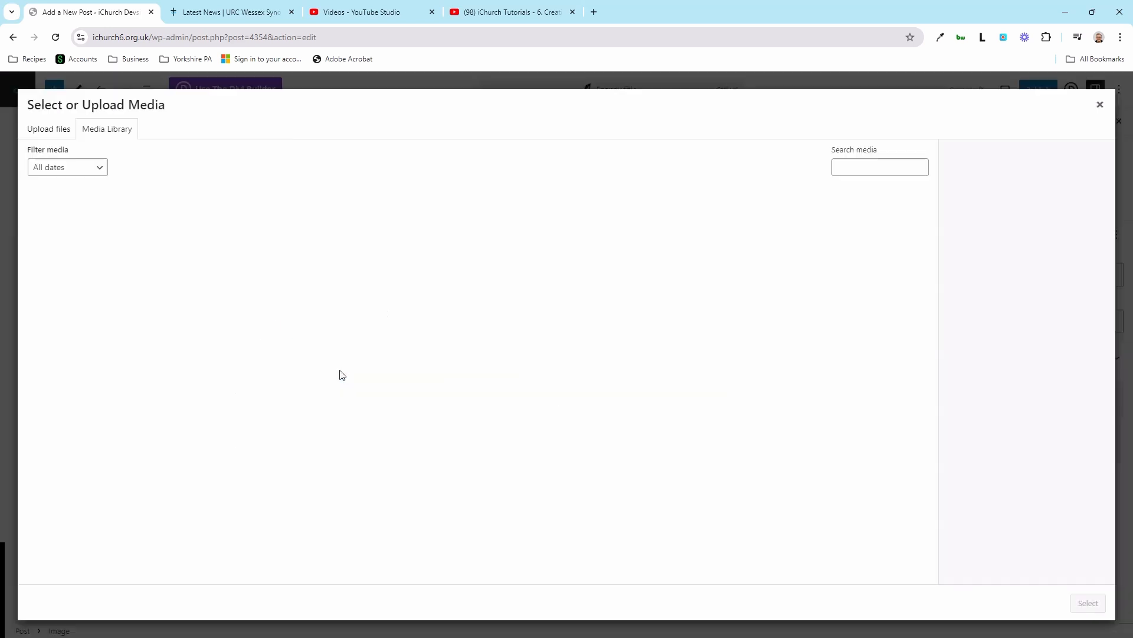
left_click(50, 131)
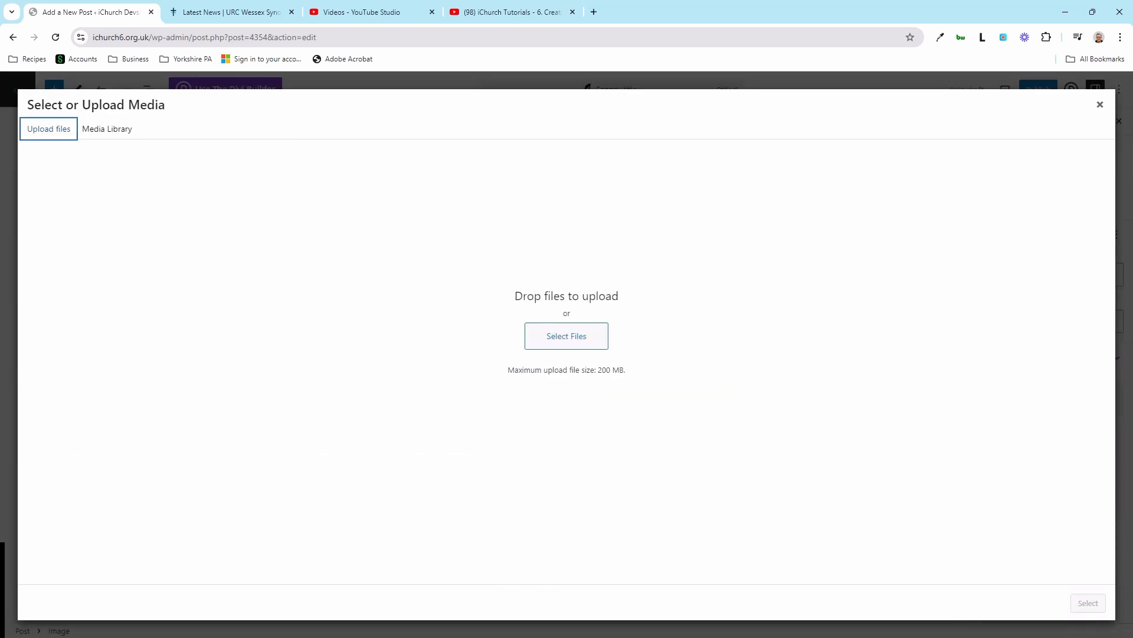
left_click_drag(3, 383, 362, 239)
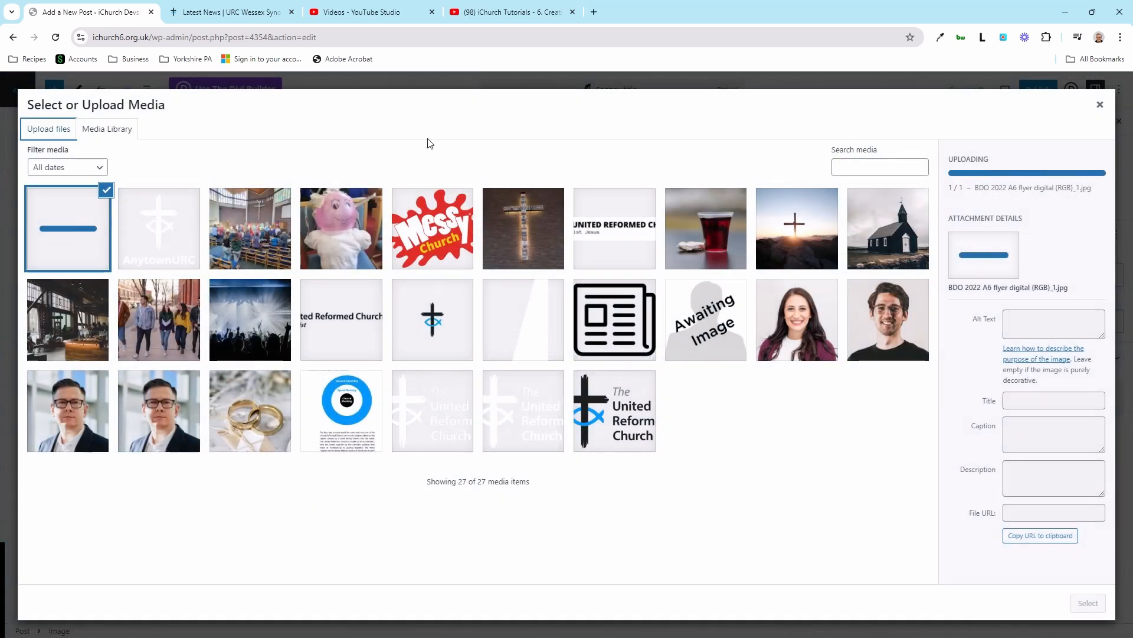
left_click(1091, 605)
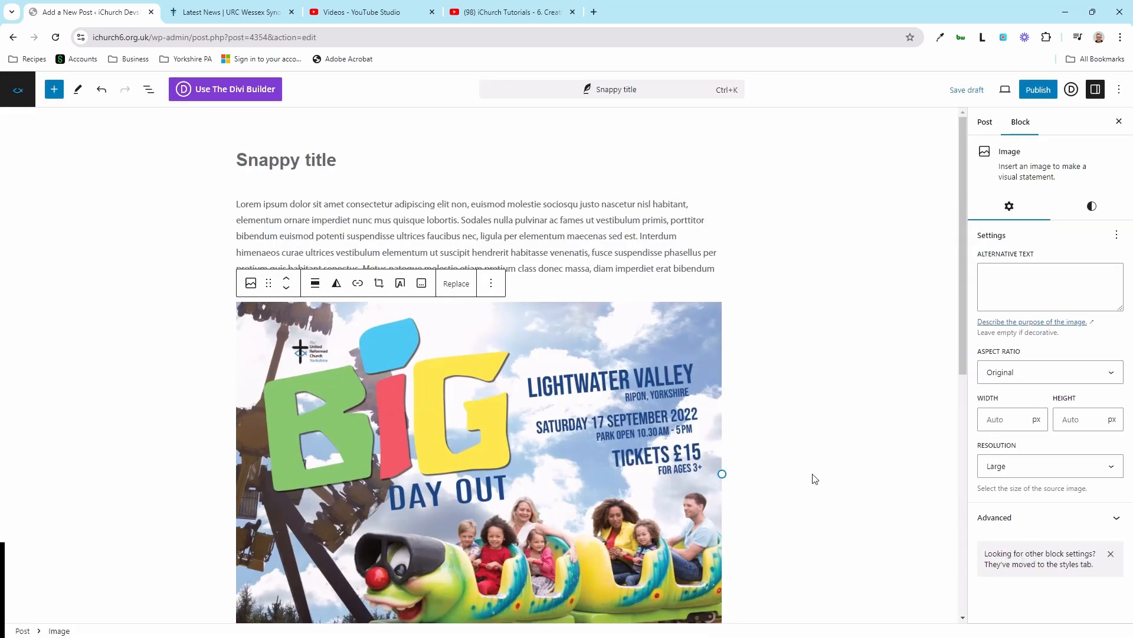
Align the Big Day Out image to the right so the second paragraph wraps beside it.
scroll(522, 414, "down", 3)
scroll(522, 367, "up", 3)
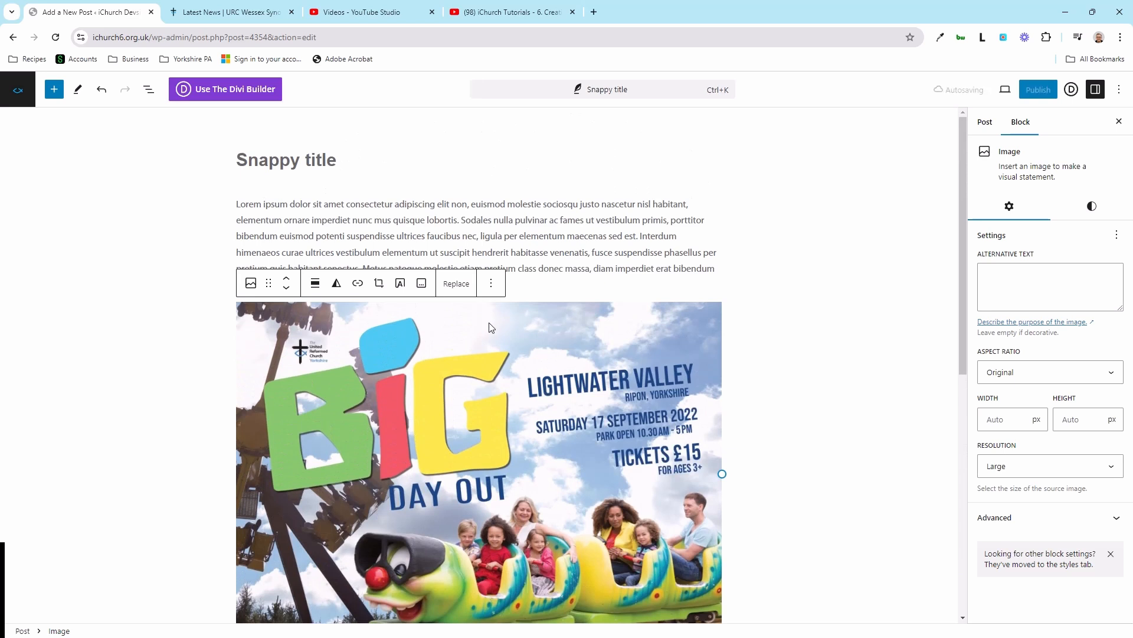
left_click(481, 337)
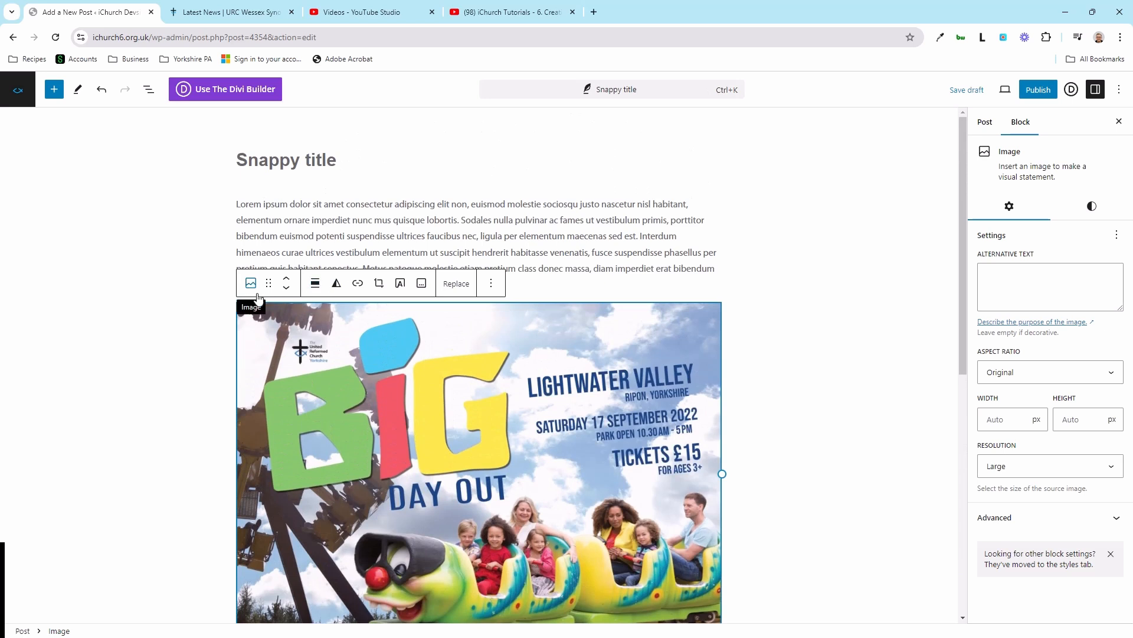
left_click(314, 284)
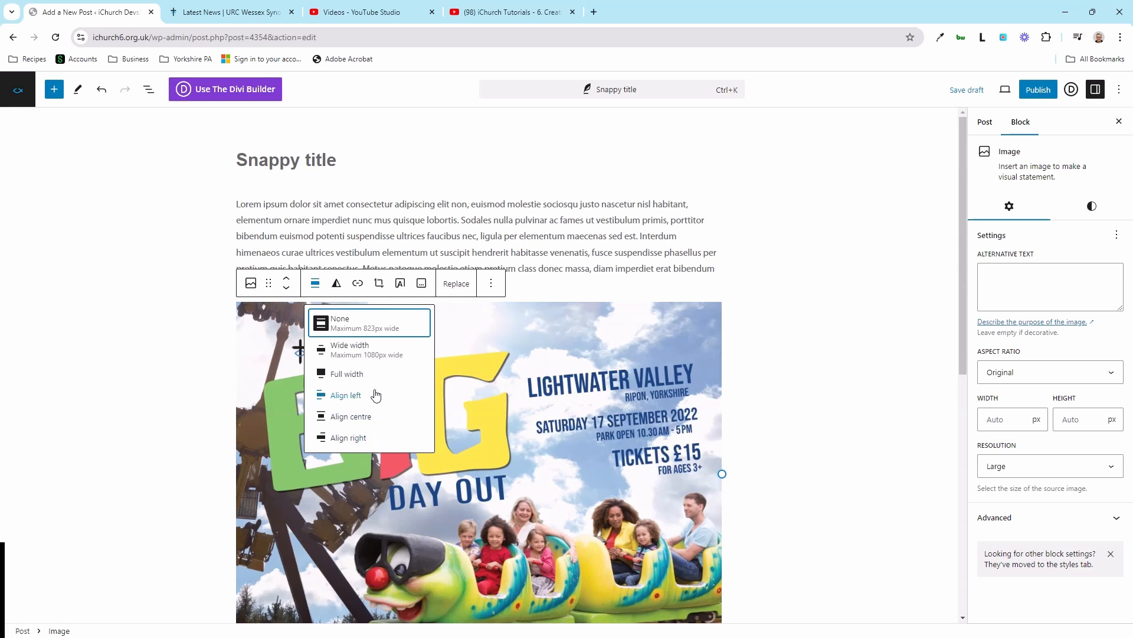
left_click(368, 439)
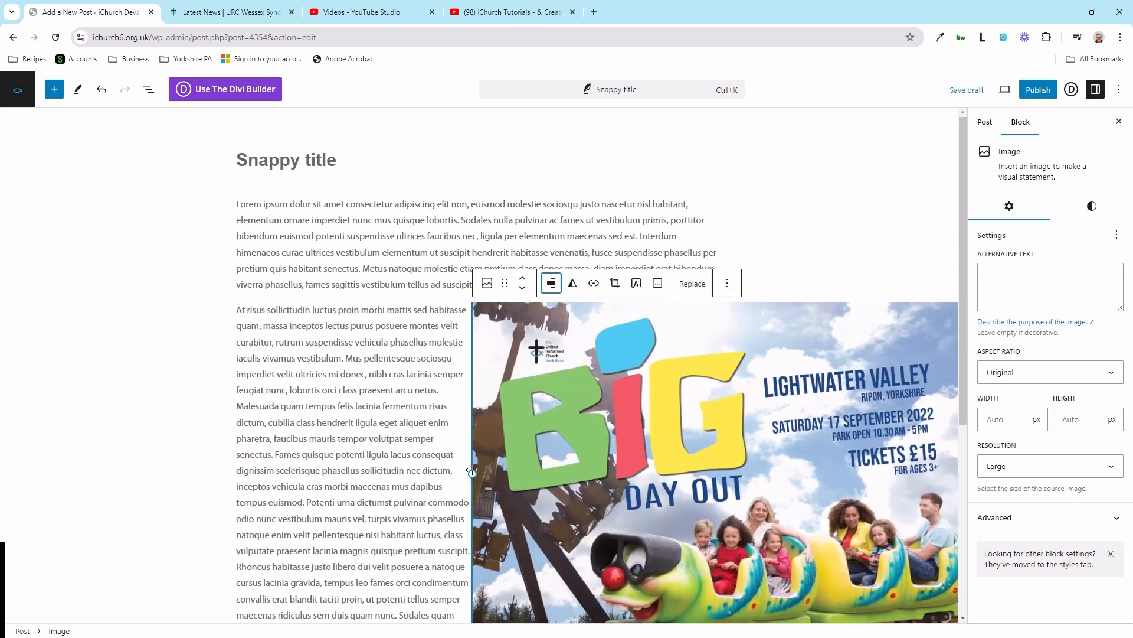
Shrink the right-aligned image to roughly 70% of its width, leaving more room for the second paragraph.
scroll(469, 469, "down", 2)
scroll(446, 356, "up", 1)
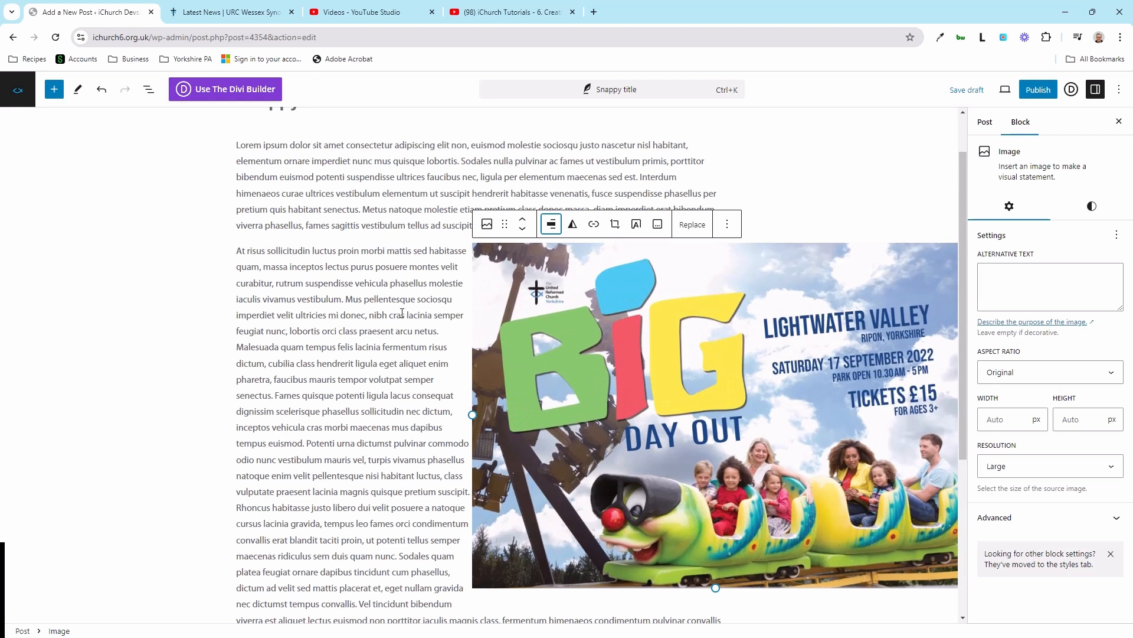
left_click_drag(472, 413, 614, 368)
left_click(559, 282)
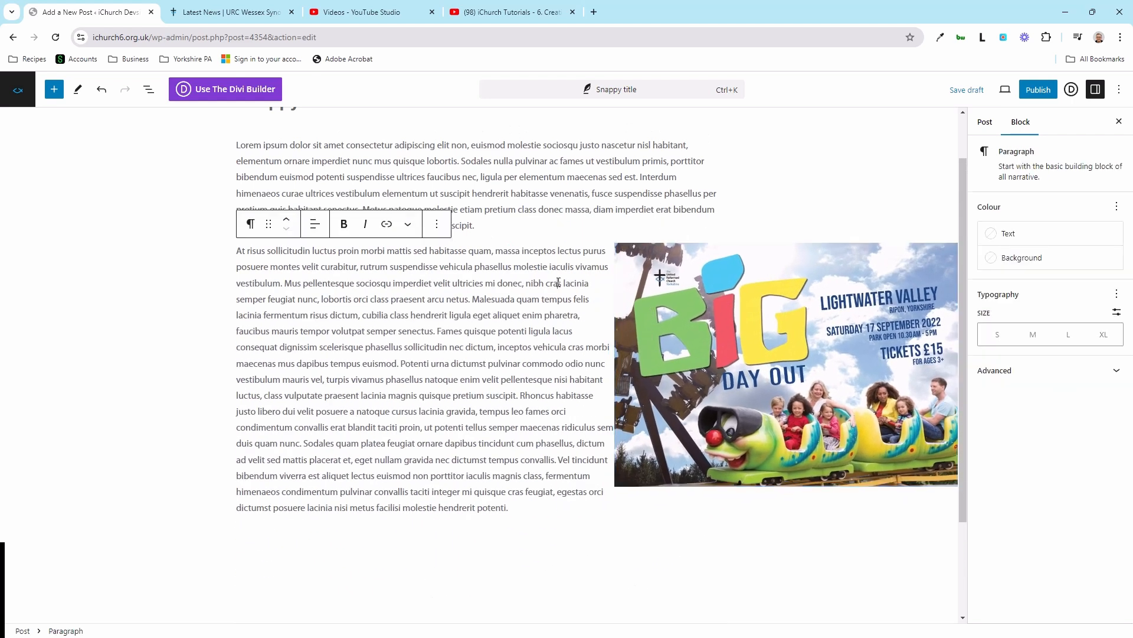
scroll(624, 184, "up", 1)
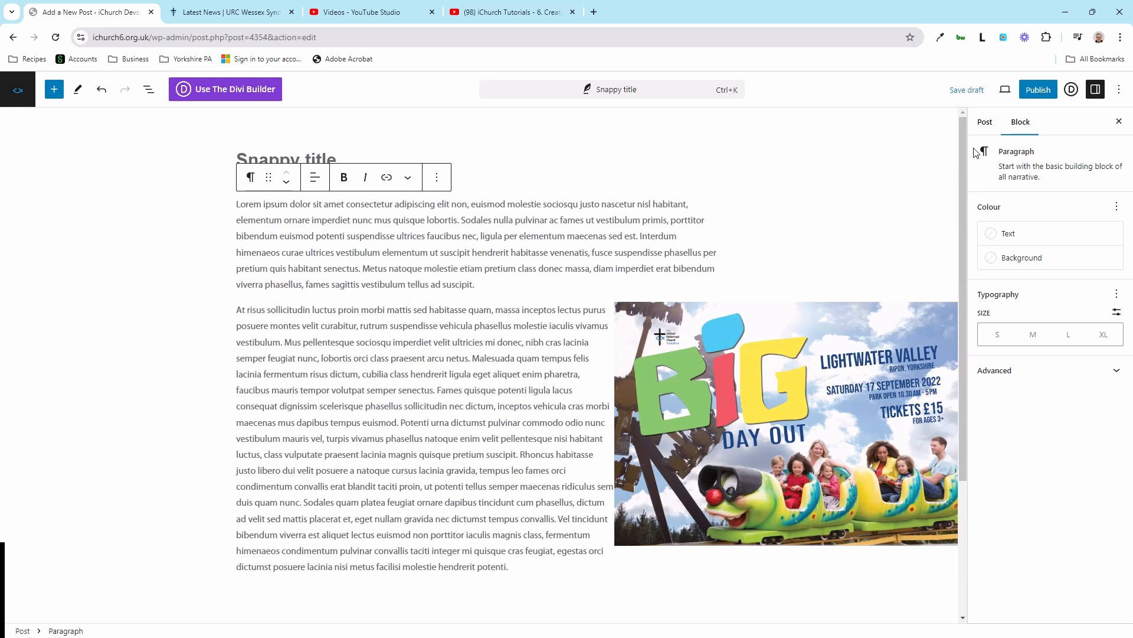
Save the post as a draft, review its preview on the site and return to the editor.
left_click(967, 89)
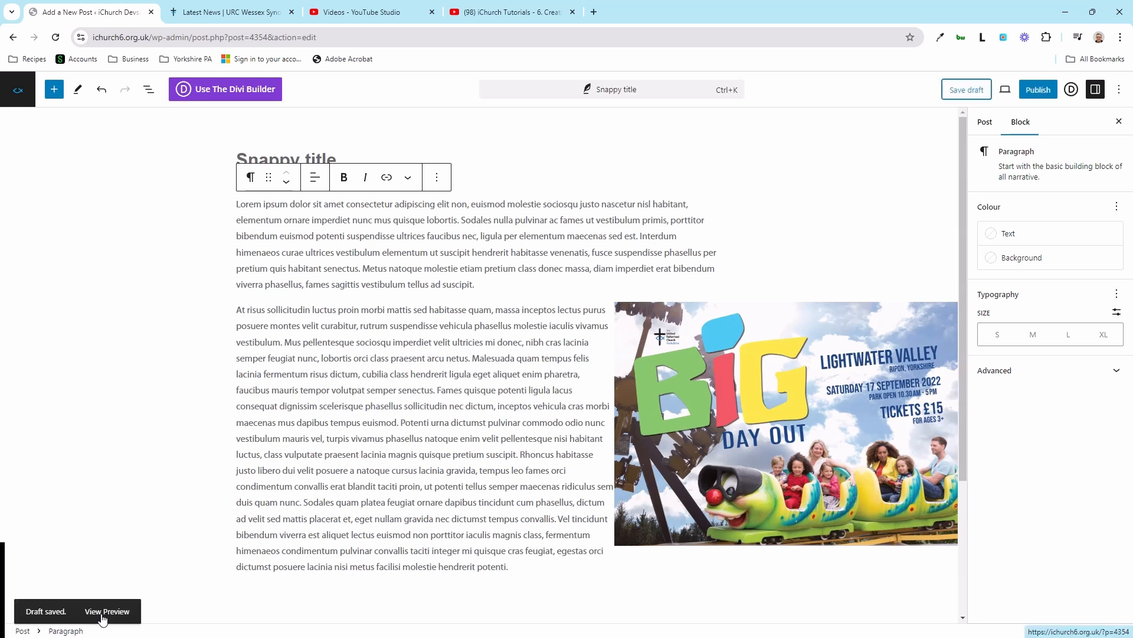
left_click(103, 612)
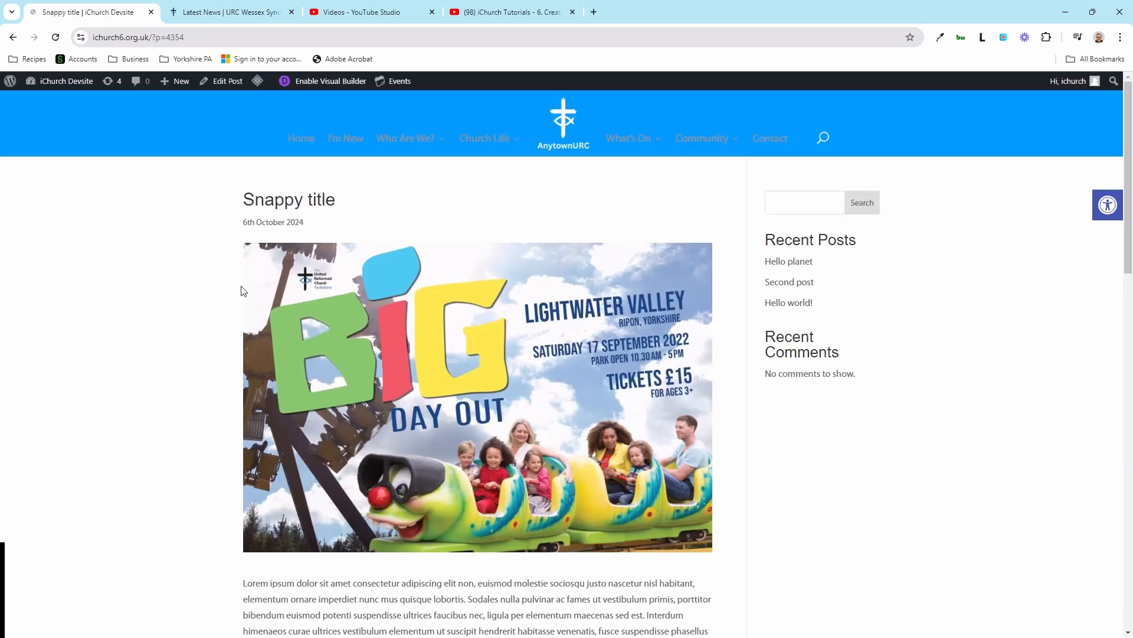
scroll(536, 319, "down", 8)
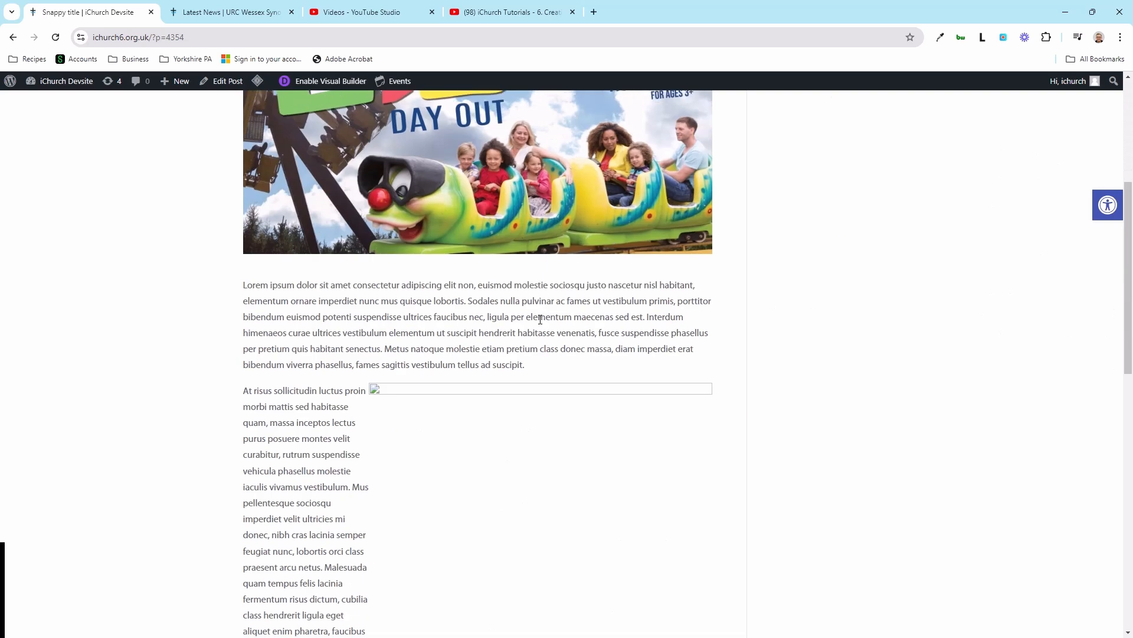
scroll(575, 303, "up", 6)
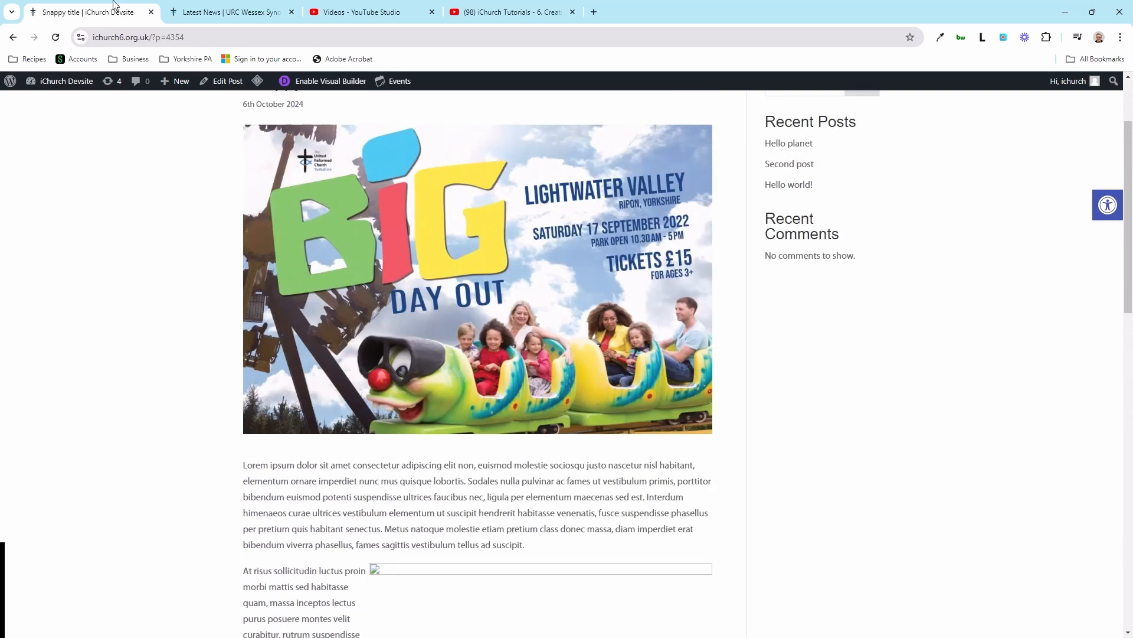
left_click(13, 37)
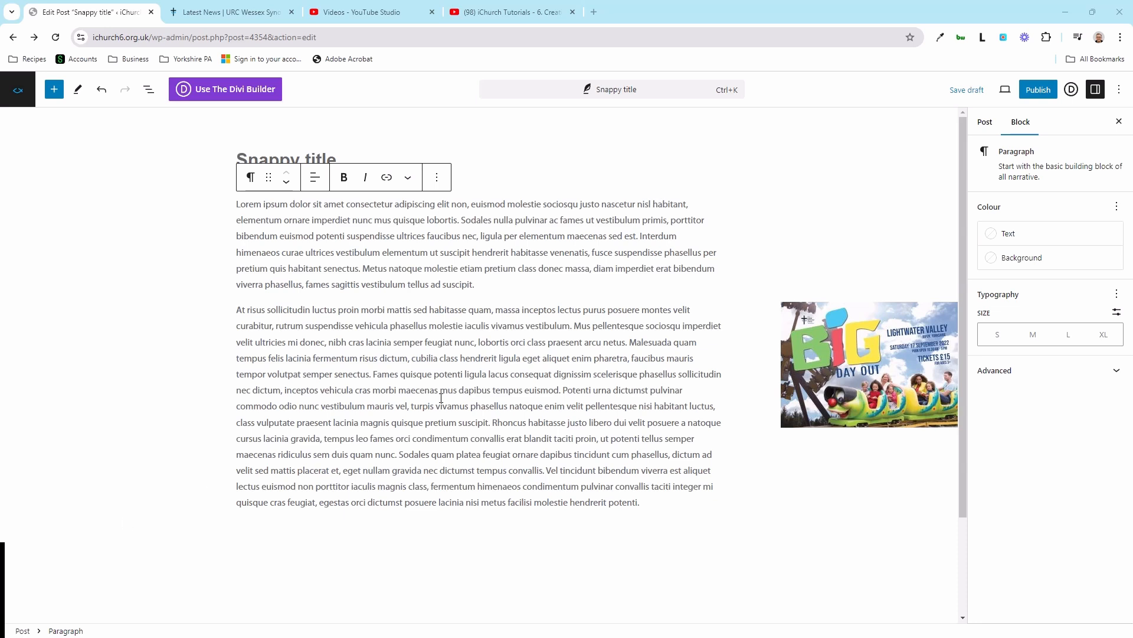
Remove the featured image from the "Snappy title" post and leave the image chooser without picking a replacement.
left_click(848, 335)
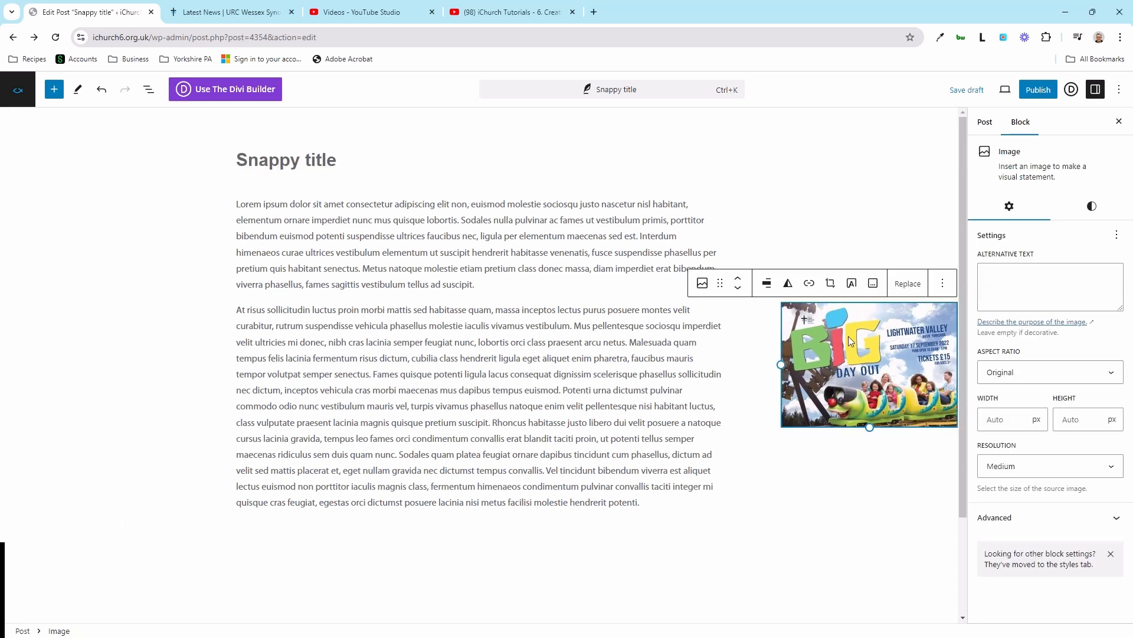
left_click(657, 195)
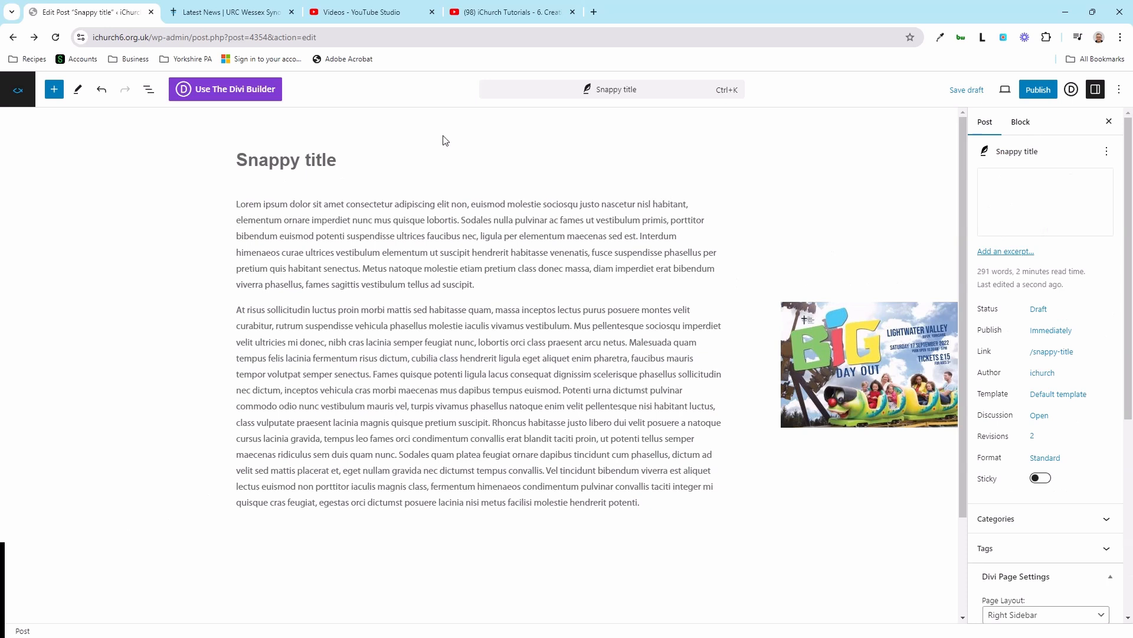
mouse_move(1037, 209)
left_click(1079, 223)
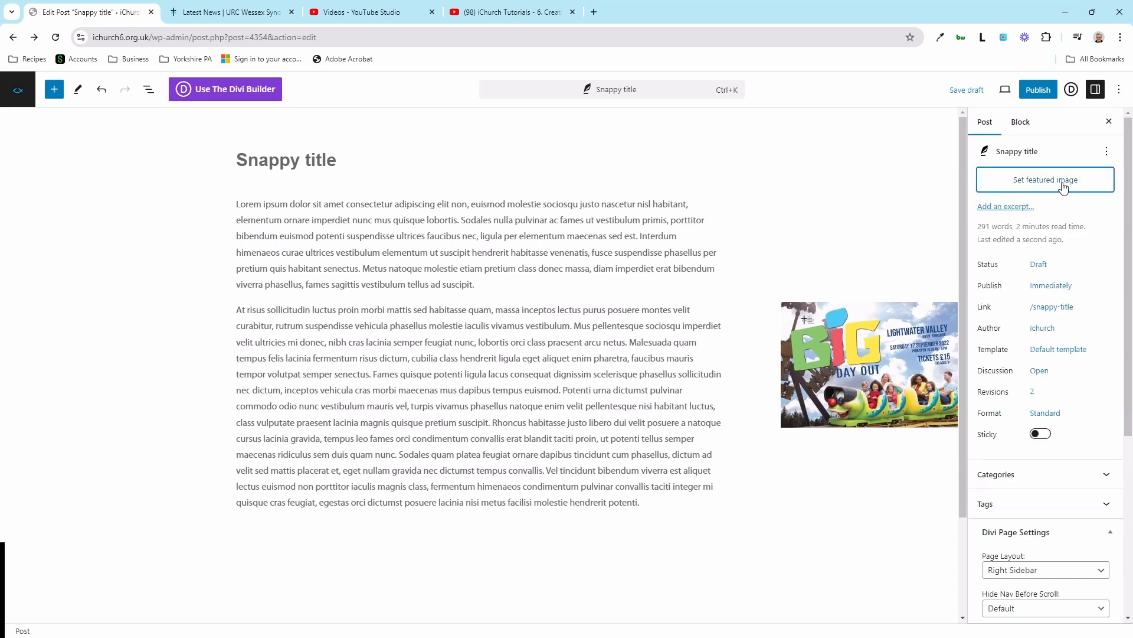
left_click(1063, 185)
left_click(1101, 105)
Examine how the URC Wessex Synod Latest News page shows an image for each post, and compare the image in the draft's body.
left_click(200, 8)
scroll(242, 223, "up", 3)
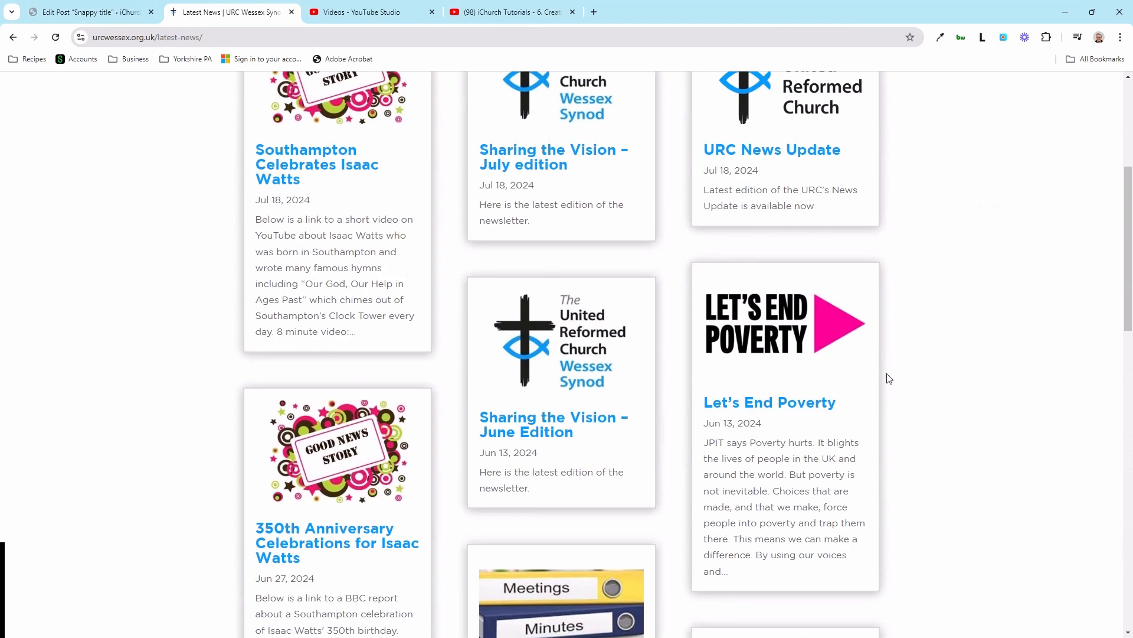
scroll(469, 306, "up", 5)
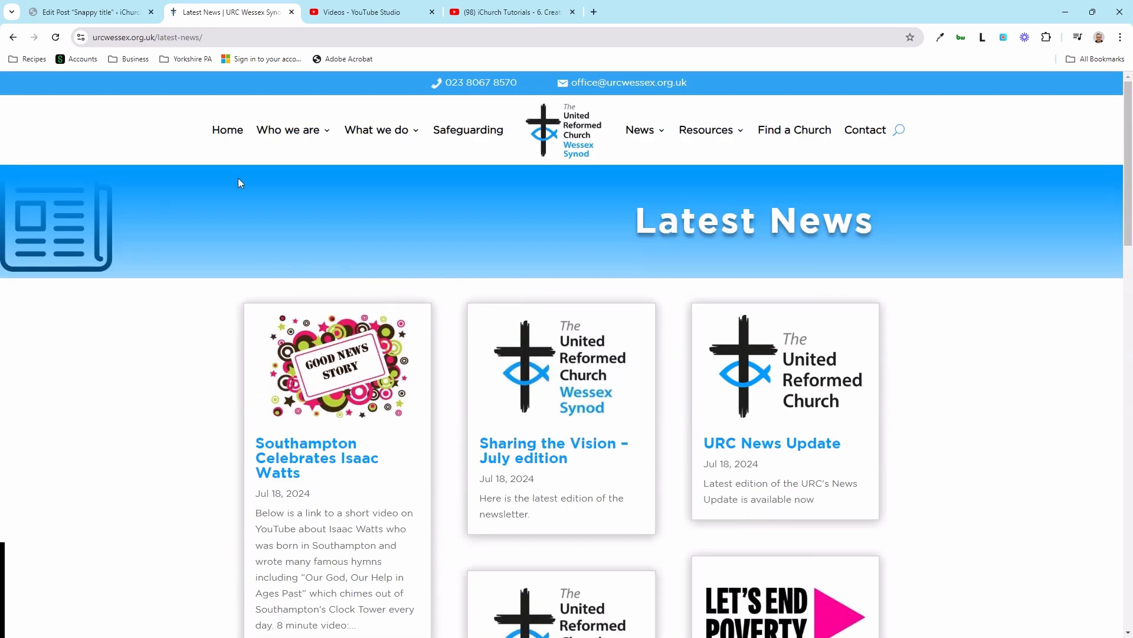
left_click(89, 12)
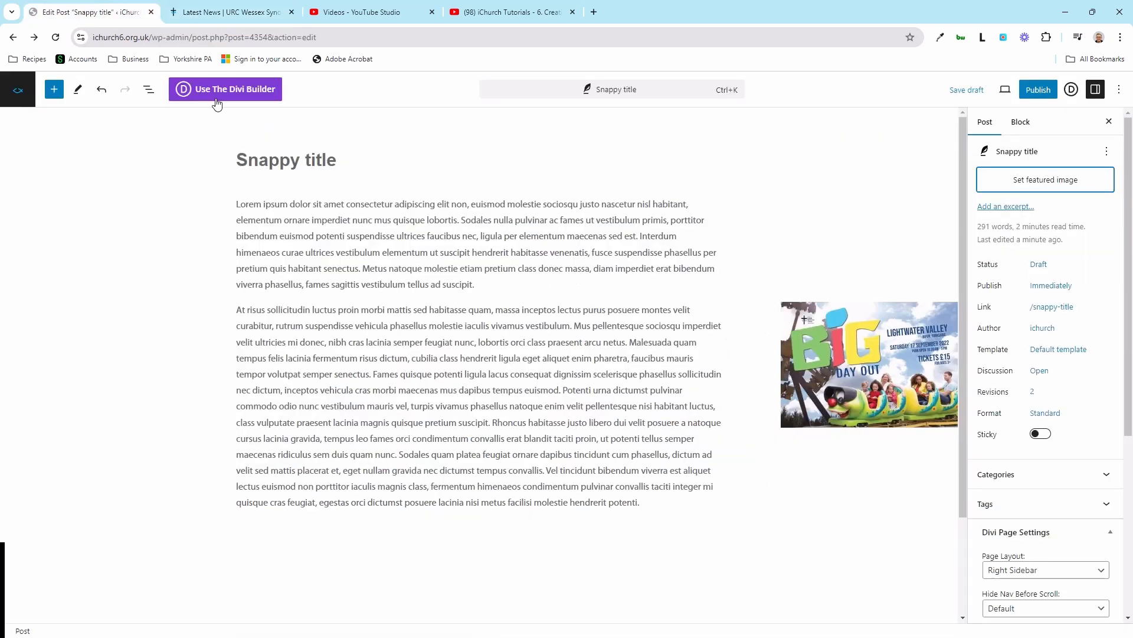
left_click(858, 373)
left_click(758, 371)
left_click(799, 342)
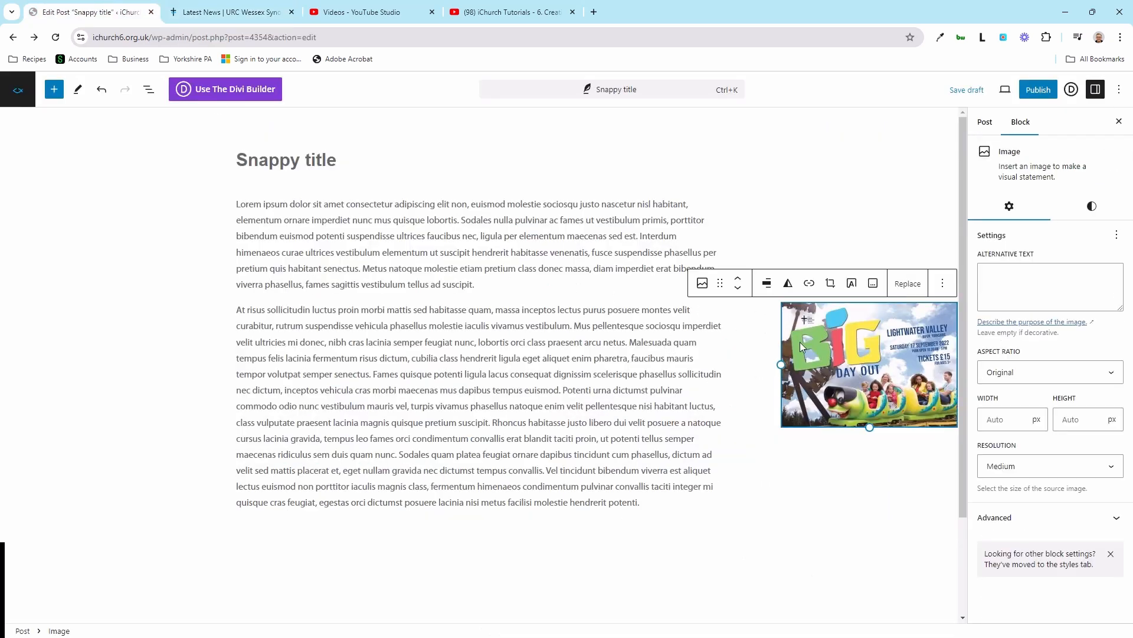
left_click(584, 358)
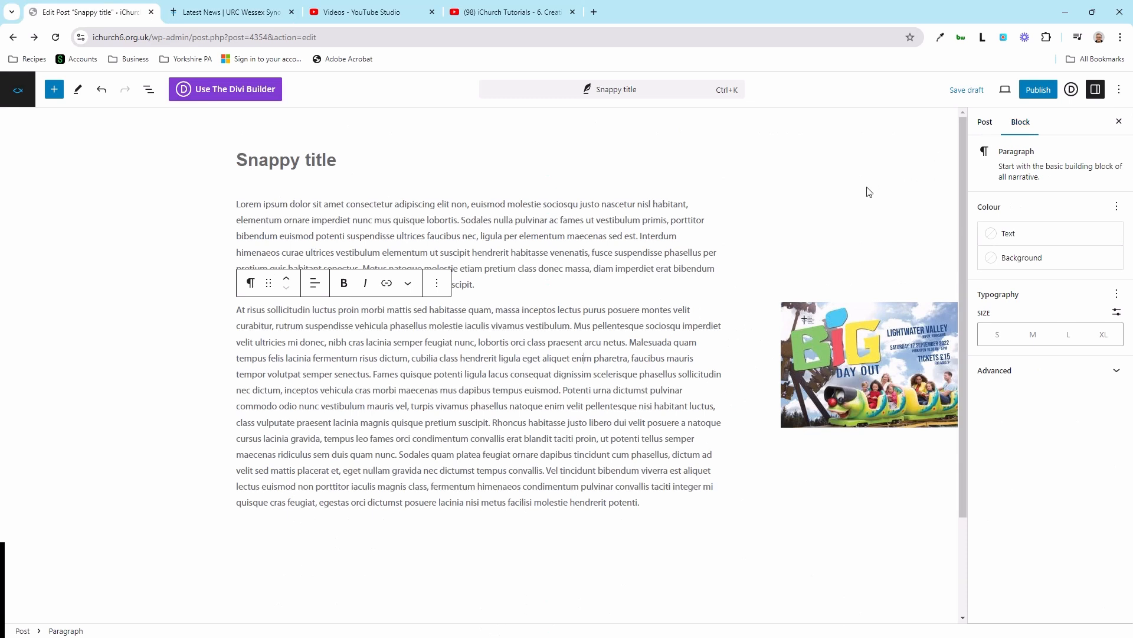
Set the Big Day Out flyer from the media library as the post's featured image and save the draft.
left_click(984, 122)
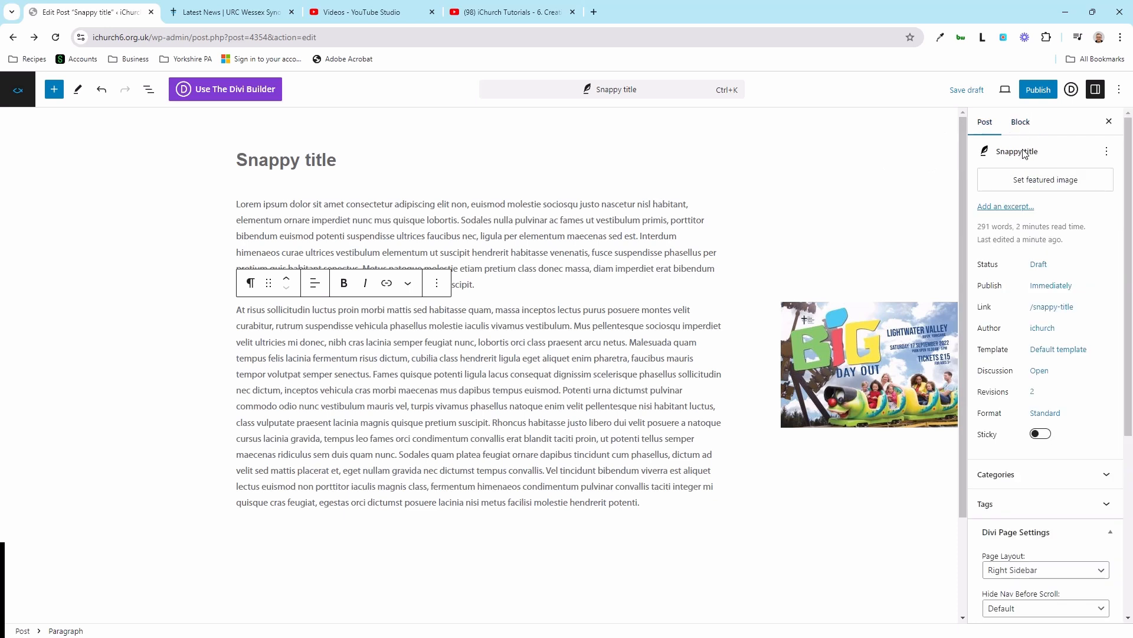
left_click(1016, 185)
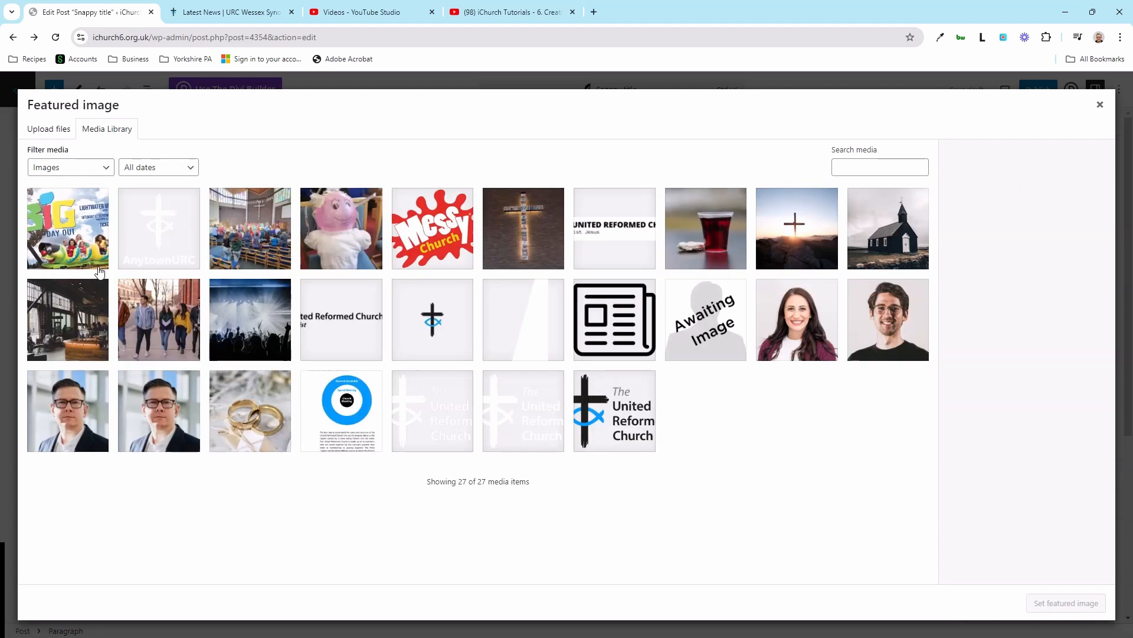
left_click(87, 229)
left_click(1087, 602)
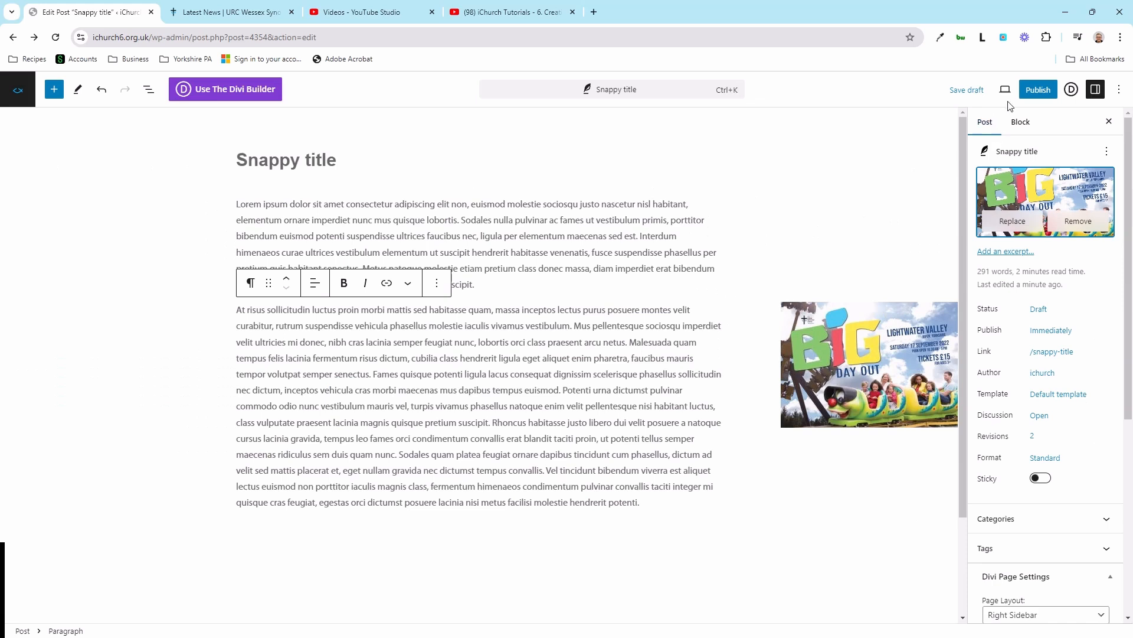
left_click(966, 90)
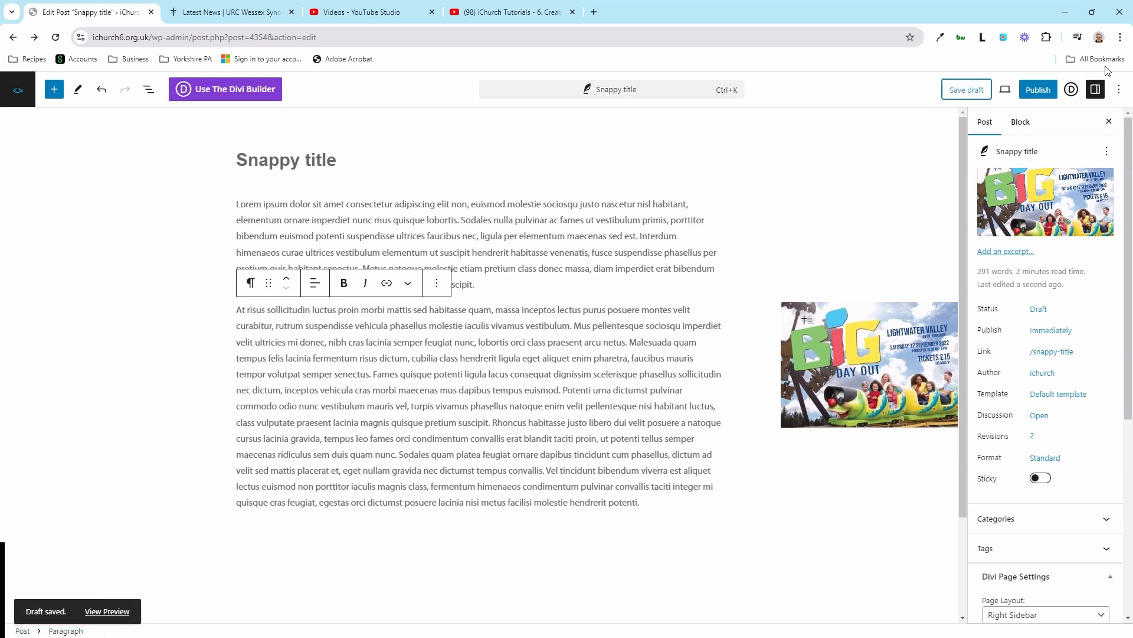
Show the post in the Mobile preview size and check how the text wraps around the image.
left_click(1004, 90)
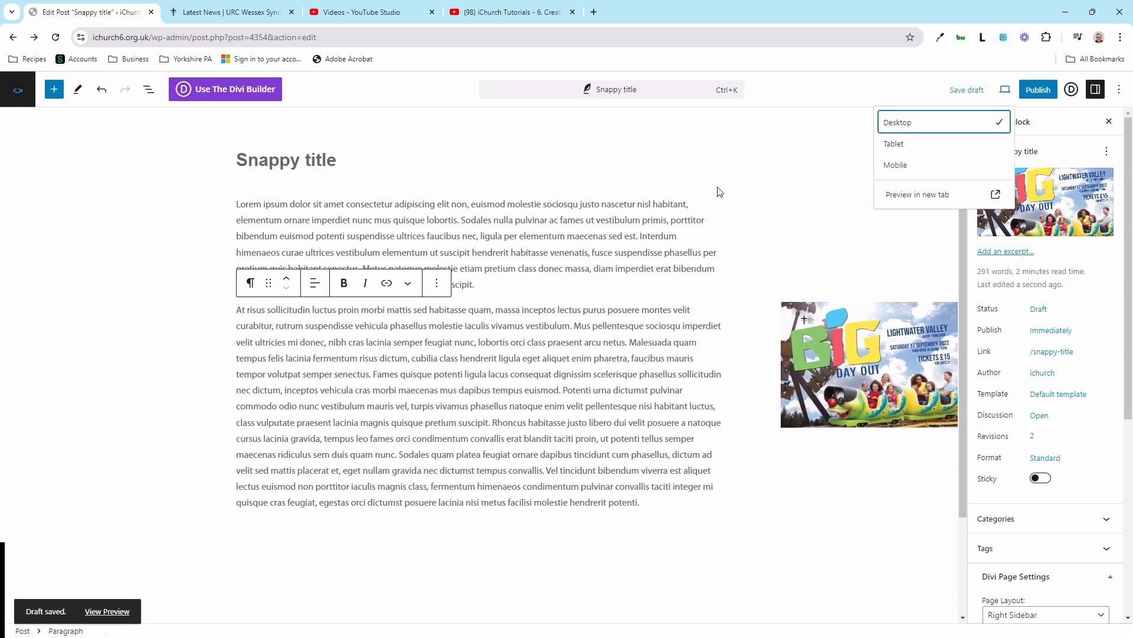
left_click_drag(559, 268, 562, 268)
left_click(1004, 91)
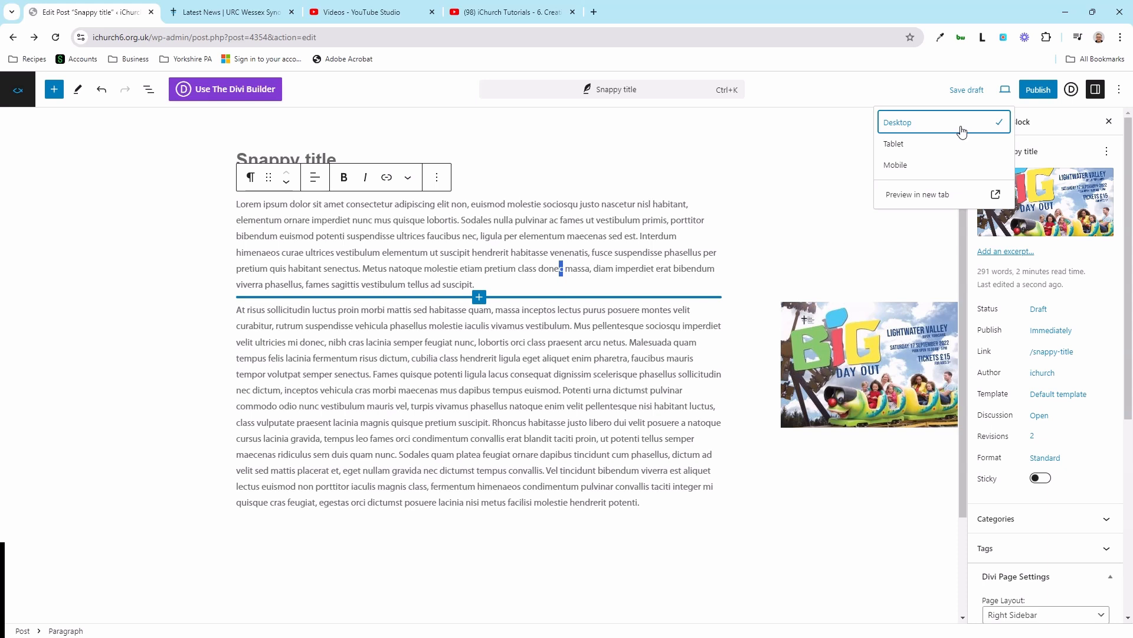
left_click(908, 167)
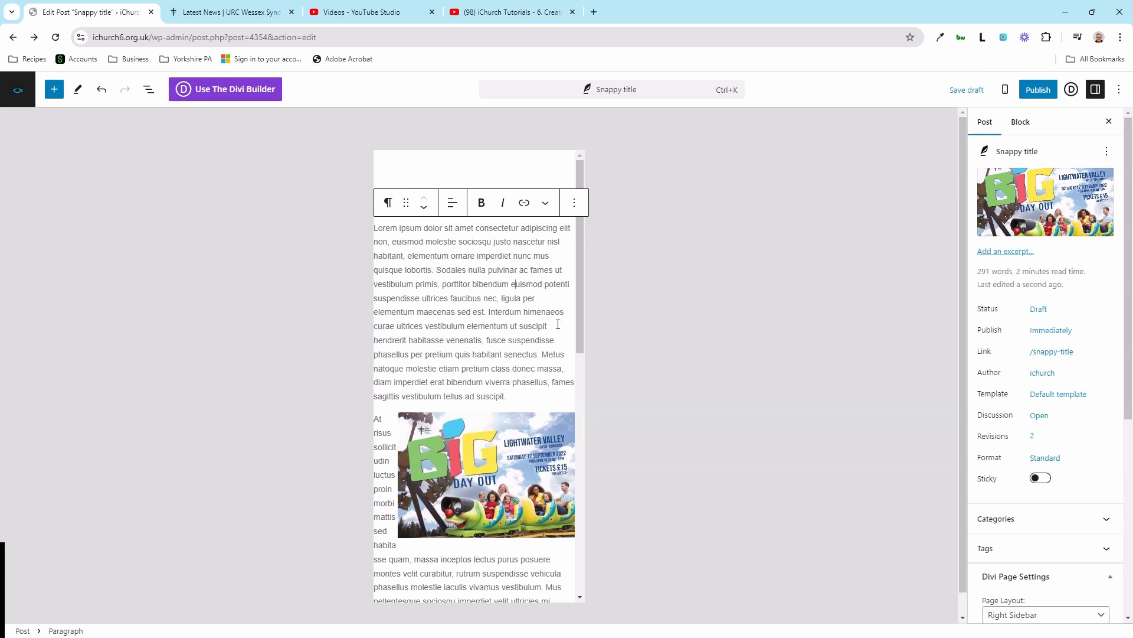
scroll(508, 354, "down", 2)
Shrink the body image in the Mobile view until the second paragraph wraps beside it in a wider column.
left_click(505, 366)
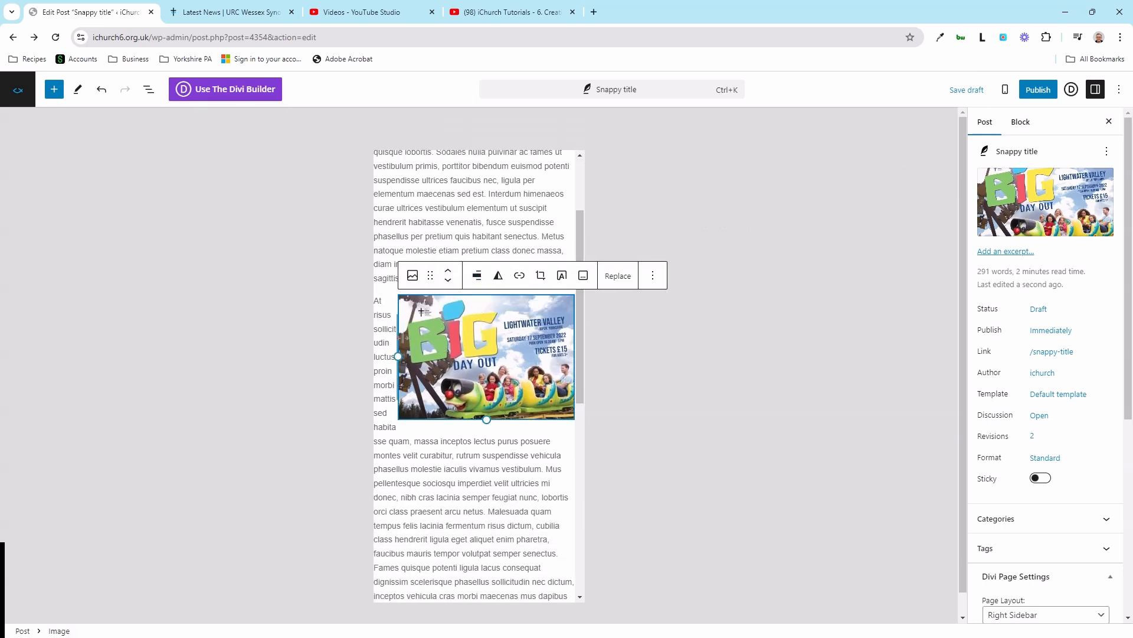
left_click_drag(399, 356, 430, 332)
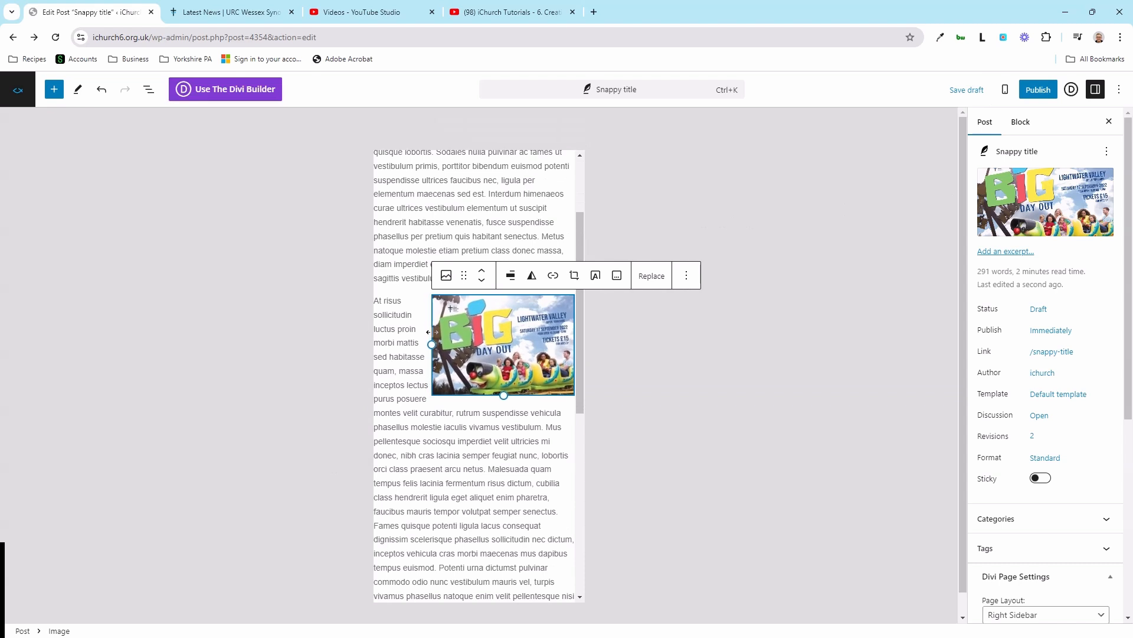
scroll(440, 354, "up", 1)
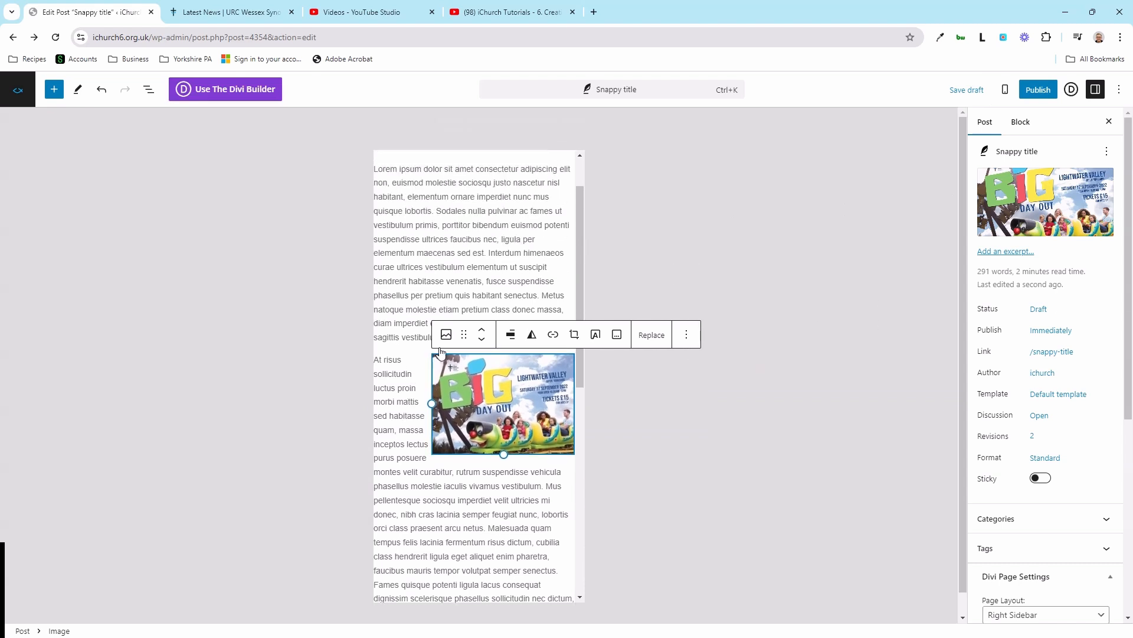
left_click(440, 296)
left_click(437, 379)
mouse_move(431, 388)
left_mouse_down()
mouse_move(409, 396)
mouse_move(440, 400)
left_mouse_up()
left_click(406, 390)
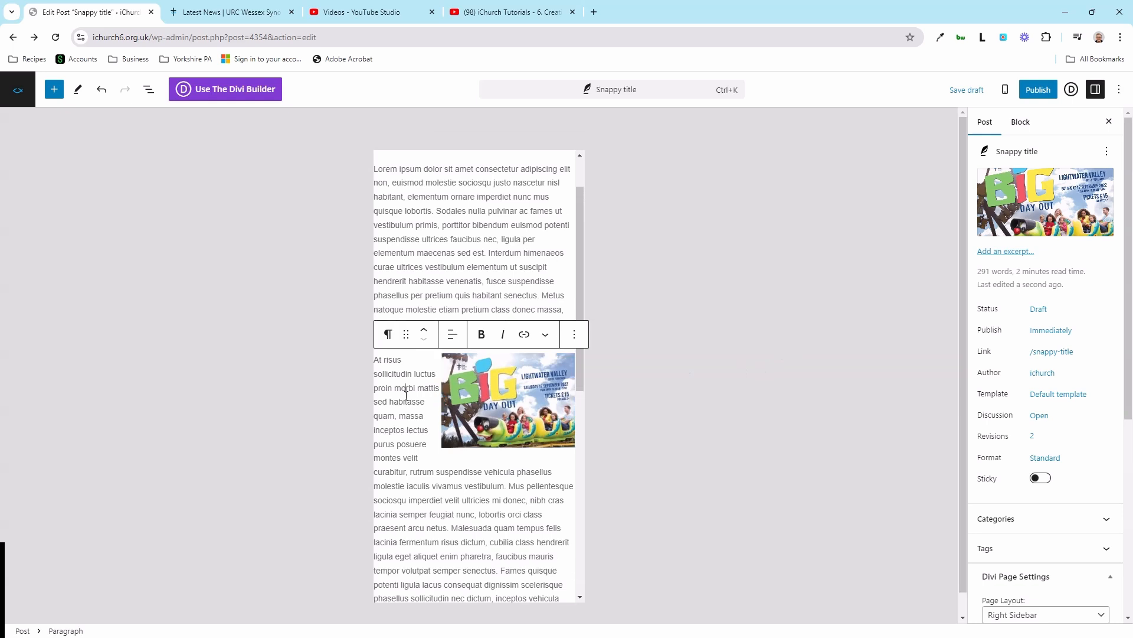
Switch the editor back to the Desktop view and open a preview of the post in a new tab.
left_click(484, 259)
left_click(1006, 89)
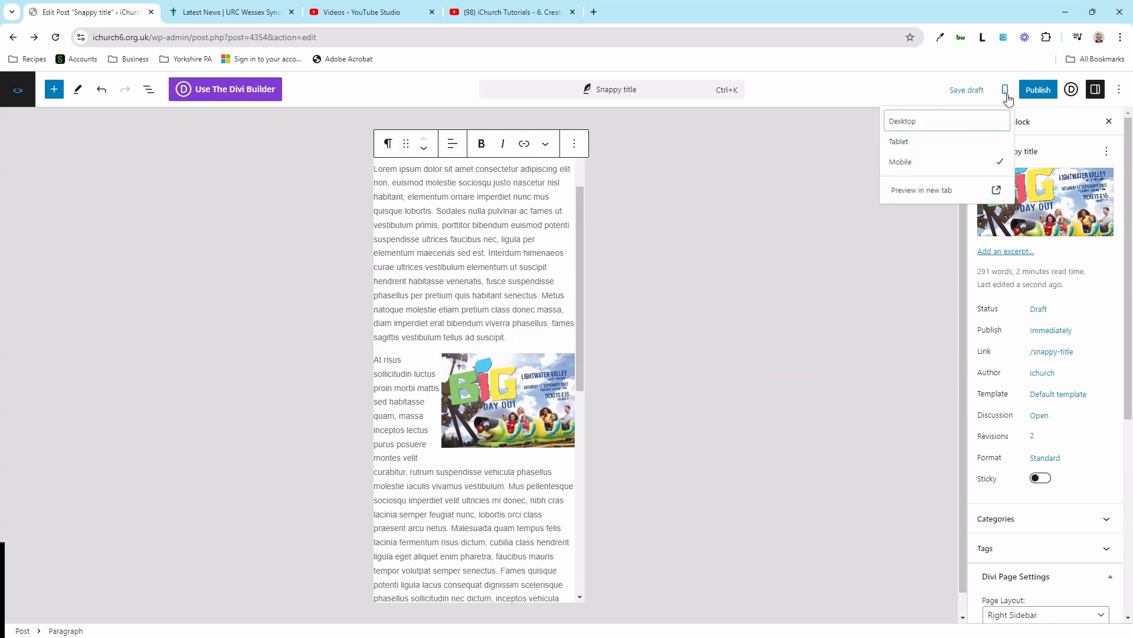
left_click(958, 126)
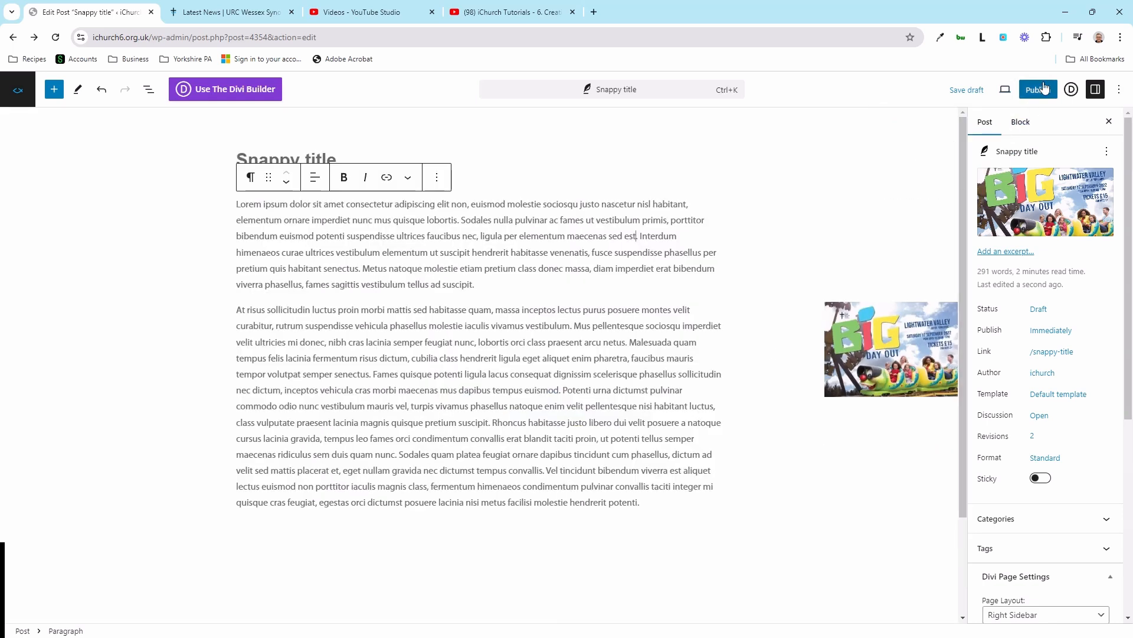
left_click(1005, 89)
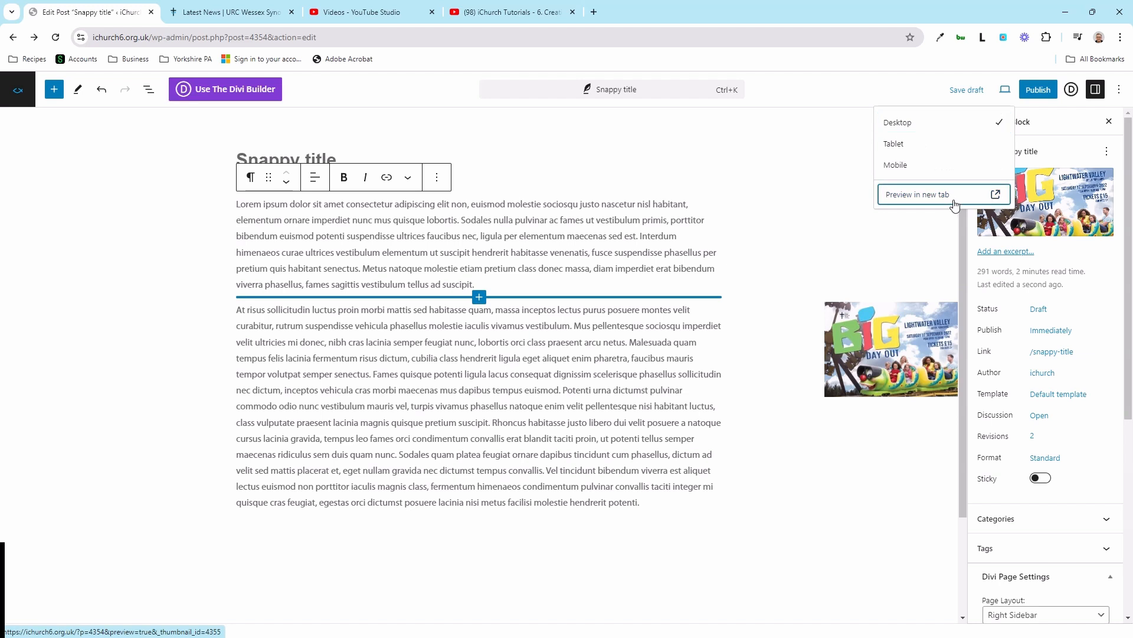
left_click(957, 195)
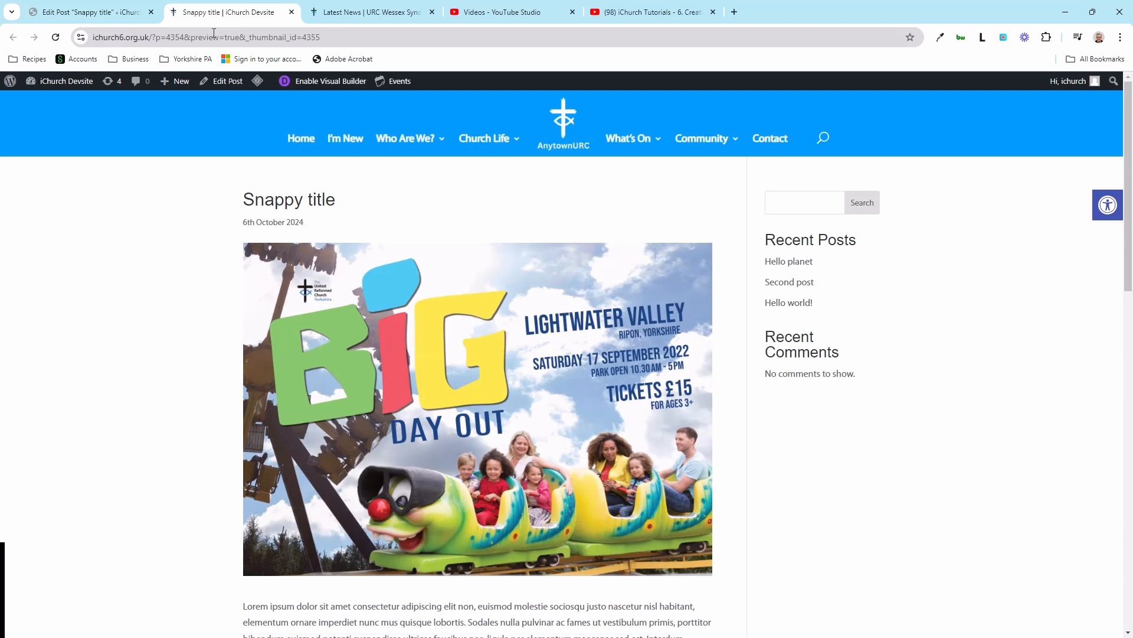
Examine the preview's title, date, featured image and the text wrapping around the body image, then return to the post editor.
left_click_drag(341, 208, 211, 227)
left_click(316, 226)
left_click_drag(316, 226, 217, 221)
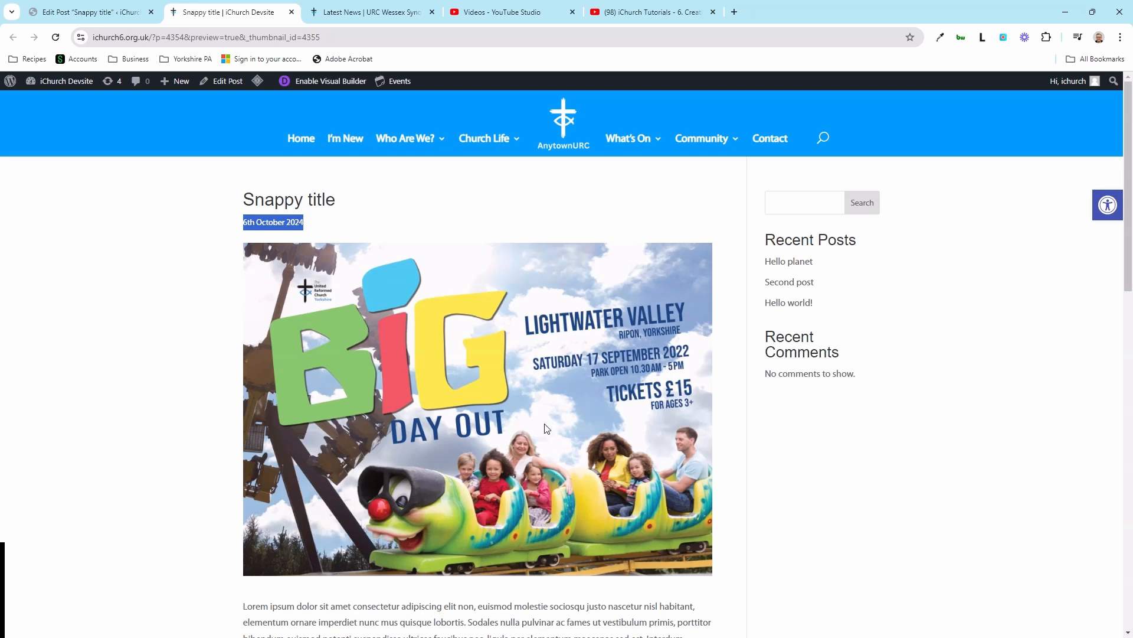
scroll(613, 306, "down", 1)
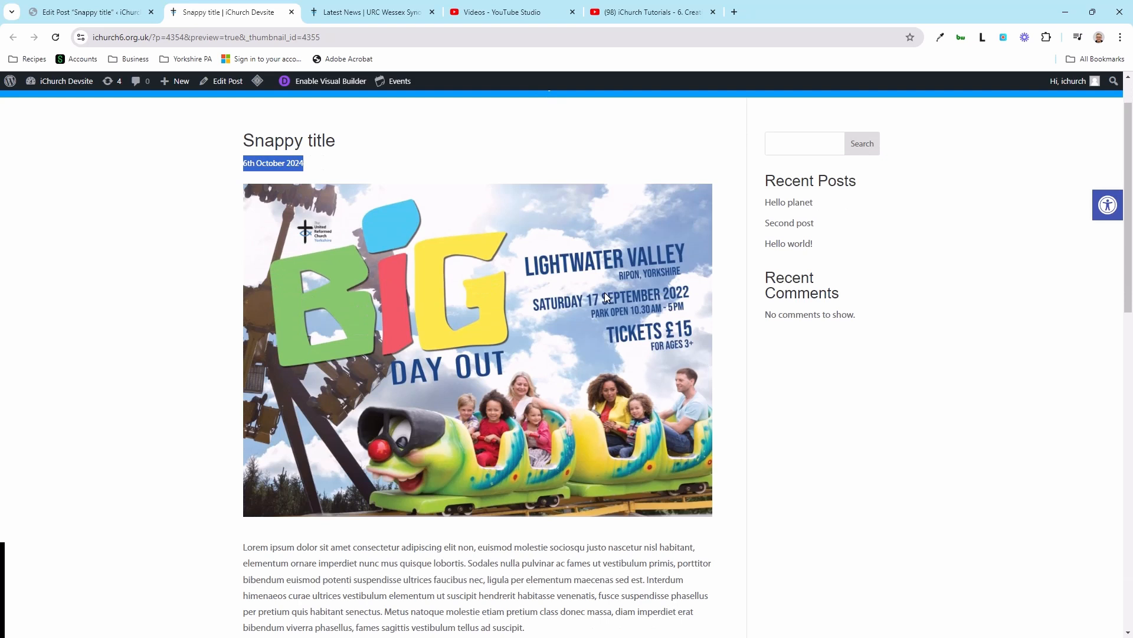
scroll(601, 312, "down", 5)
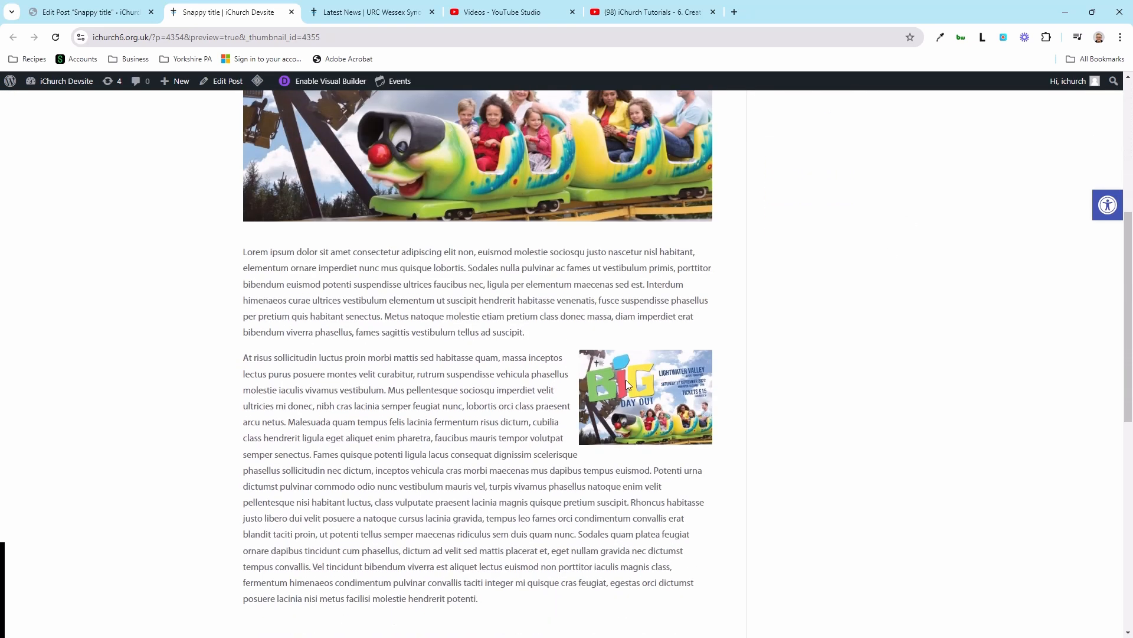
scroll(576, 336, "down", 3)
scroll(476, 324, "up", 2)
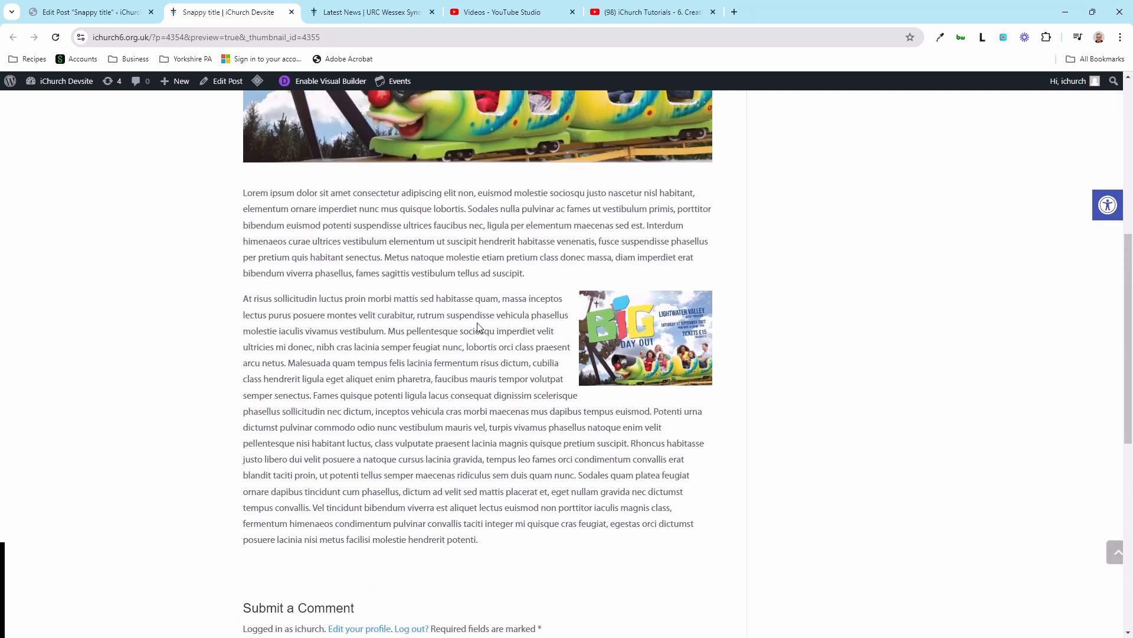
left_click(120, 5)
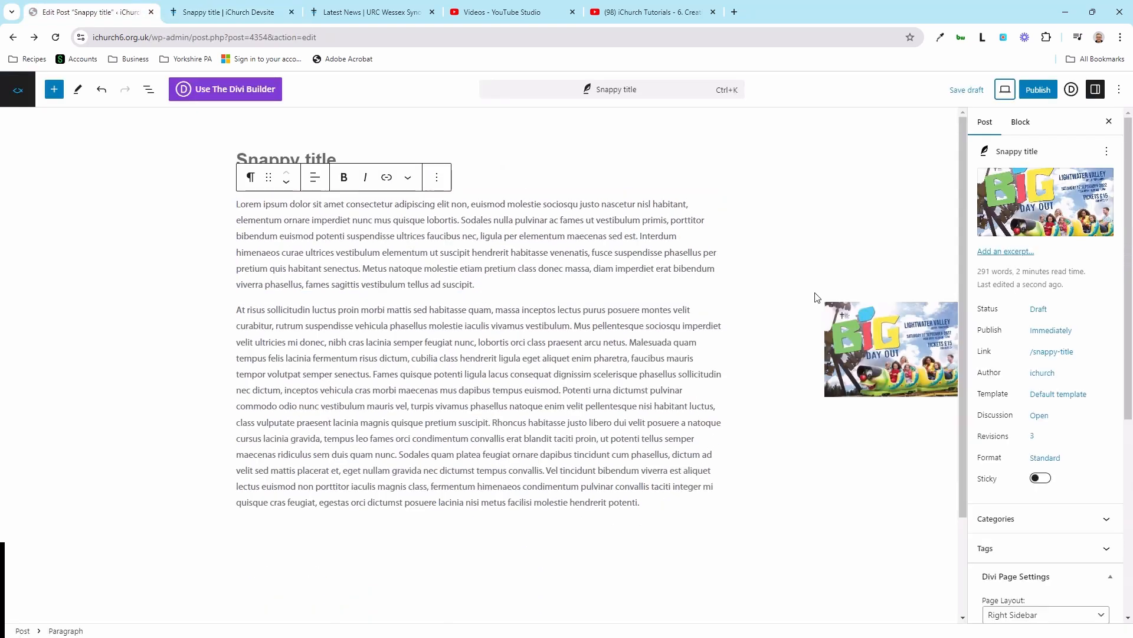
Search the blocks for "vide" and insert a YouTube embed block directly after the flyer image in the post body.
left_click(837, 320)
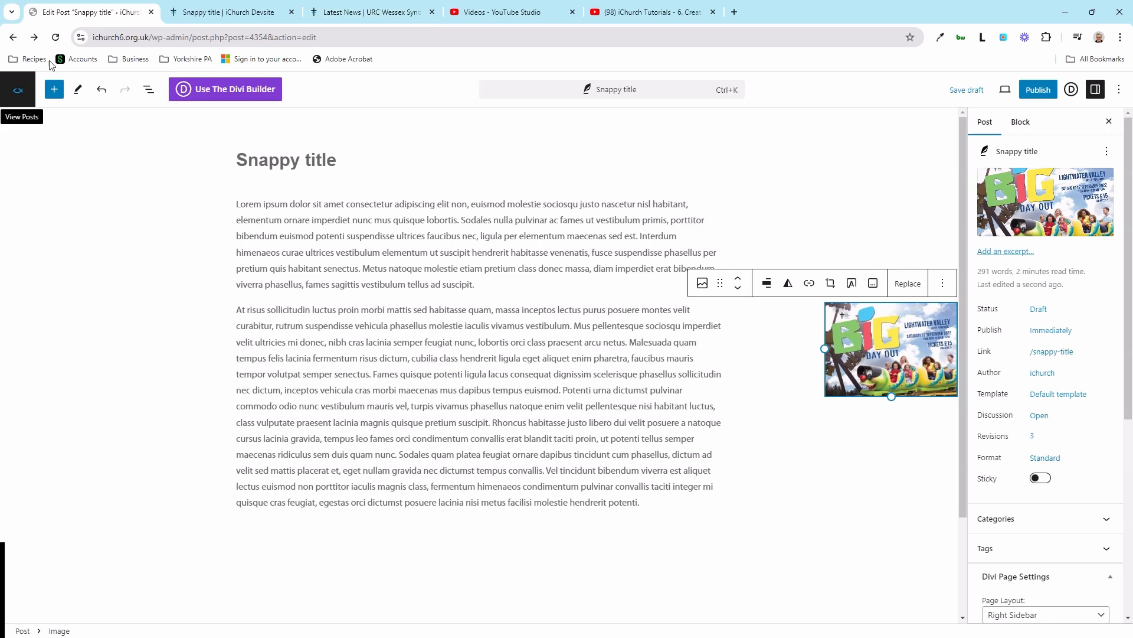
left_click(53, 89)
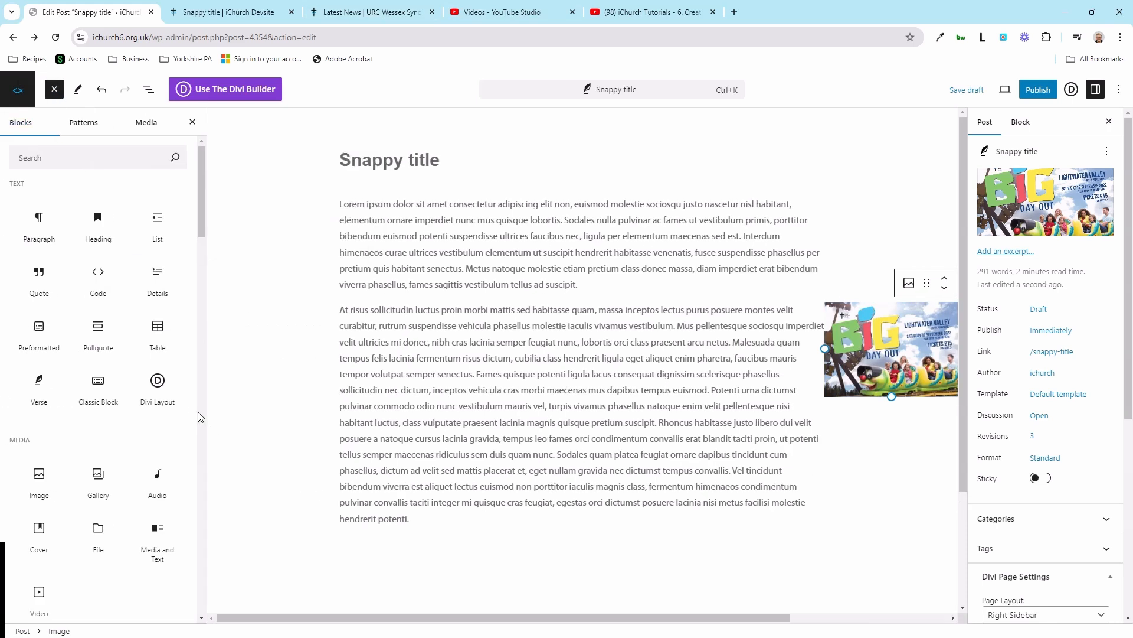
left_click(115, 161)
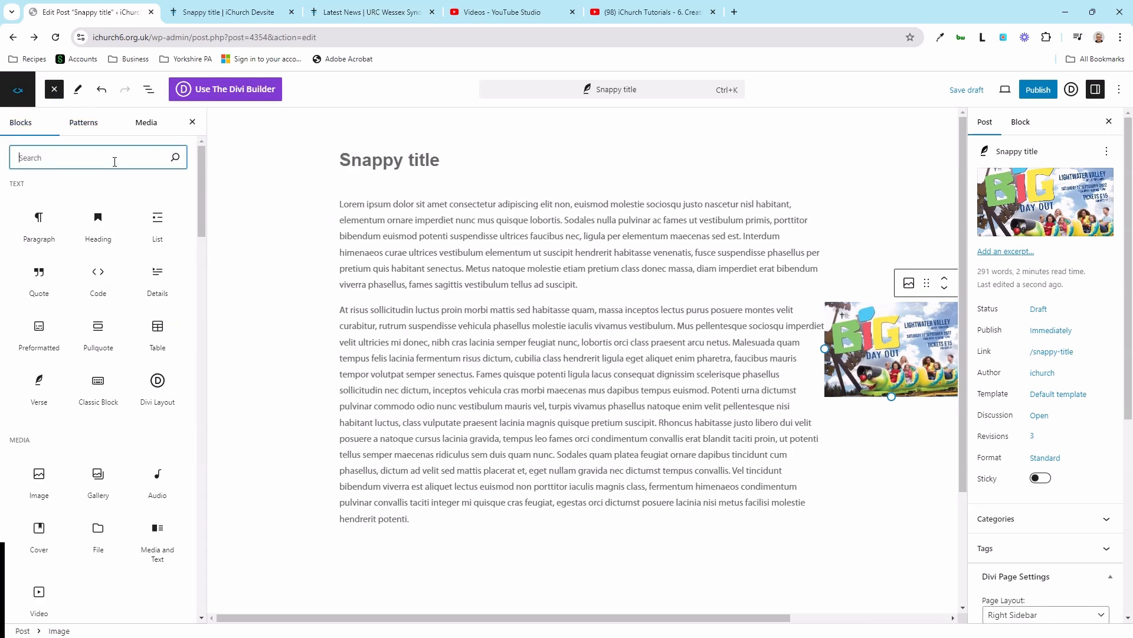
type("vide")
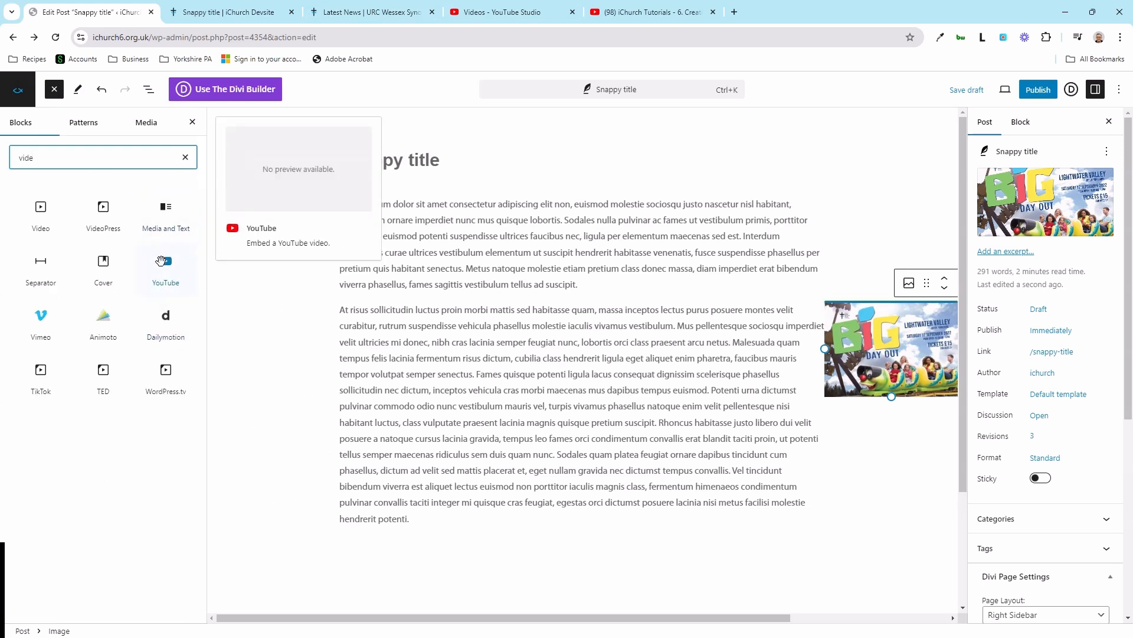
left_click(160, 259)
left_click(432, 477)
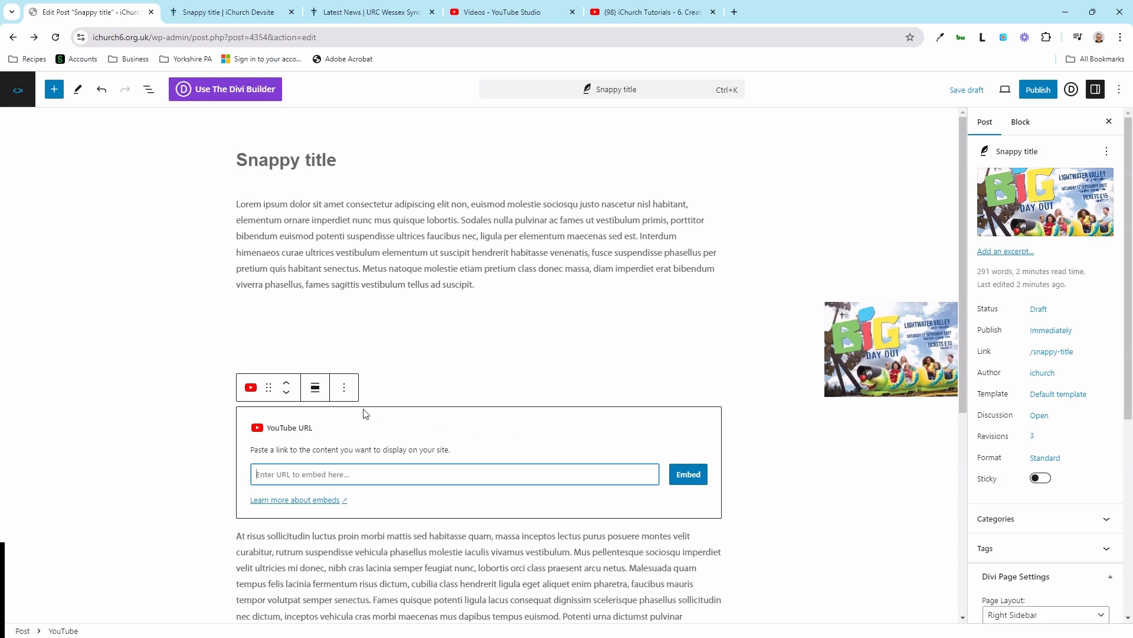
Delete the empty YouTube embed block from the post.
left_click(405, 435)
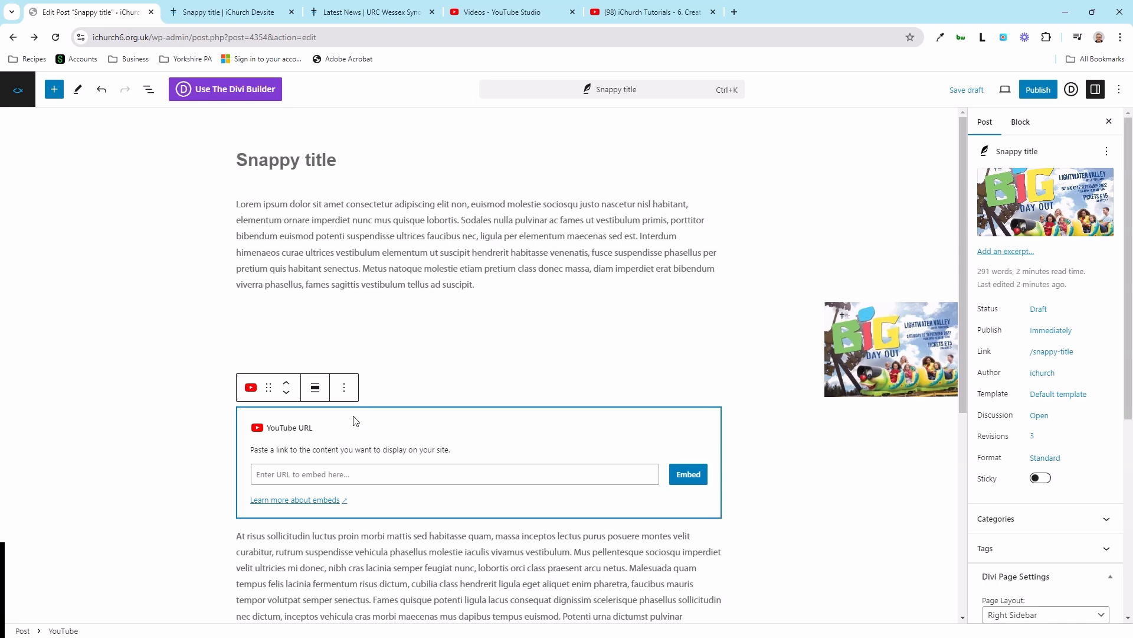
left_click(344, 388)
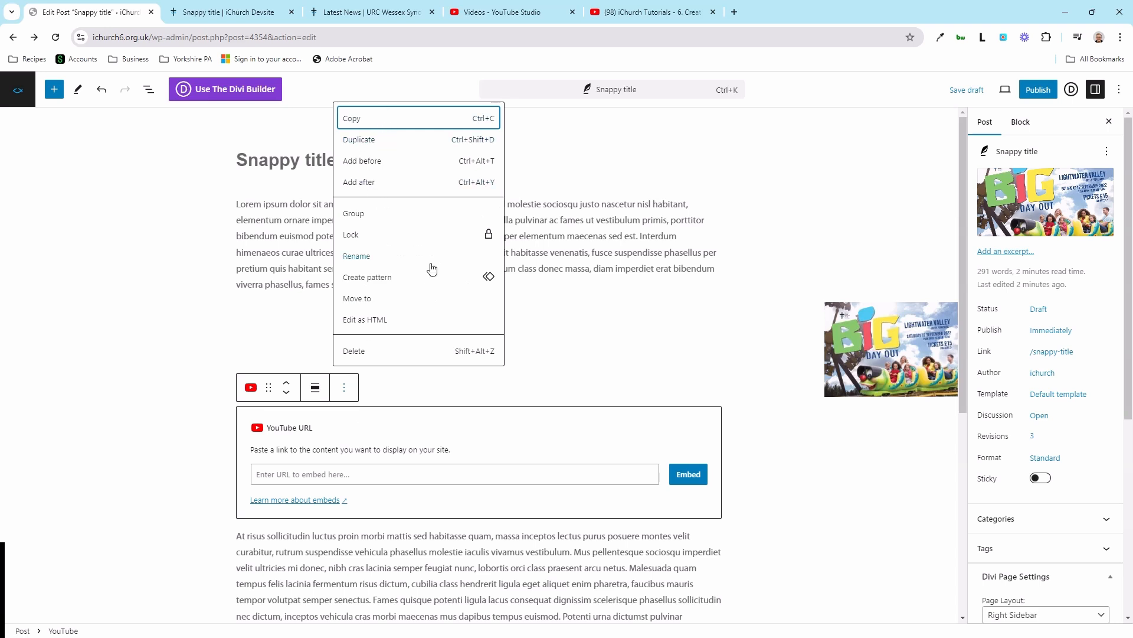
left_click(343, 351)
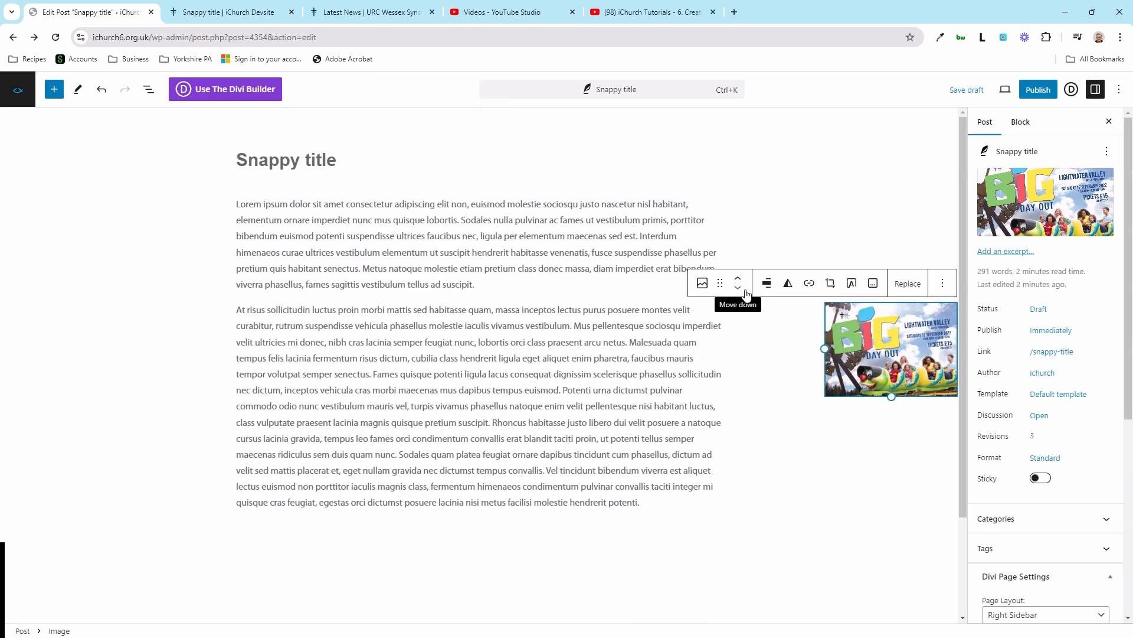
Move the flyer image below the second paragraph, up above the first, and back between the two paragraphs.
left_click_drag(720, 282, 413, 291)
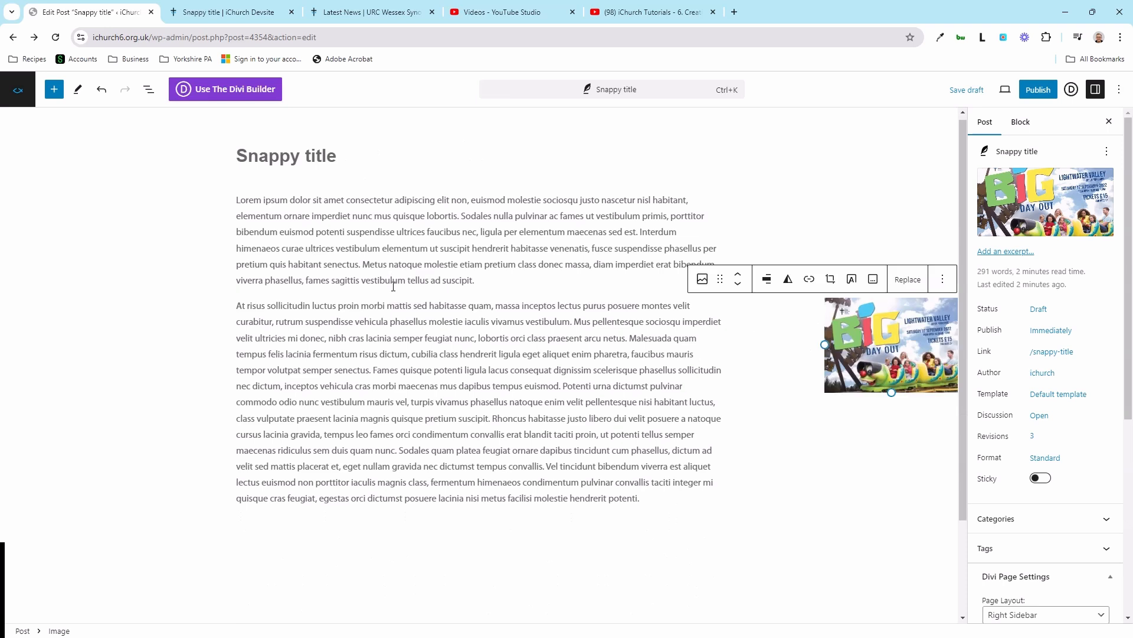
left_click_drag(721, 279, 554, 396)
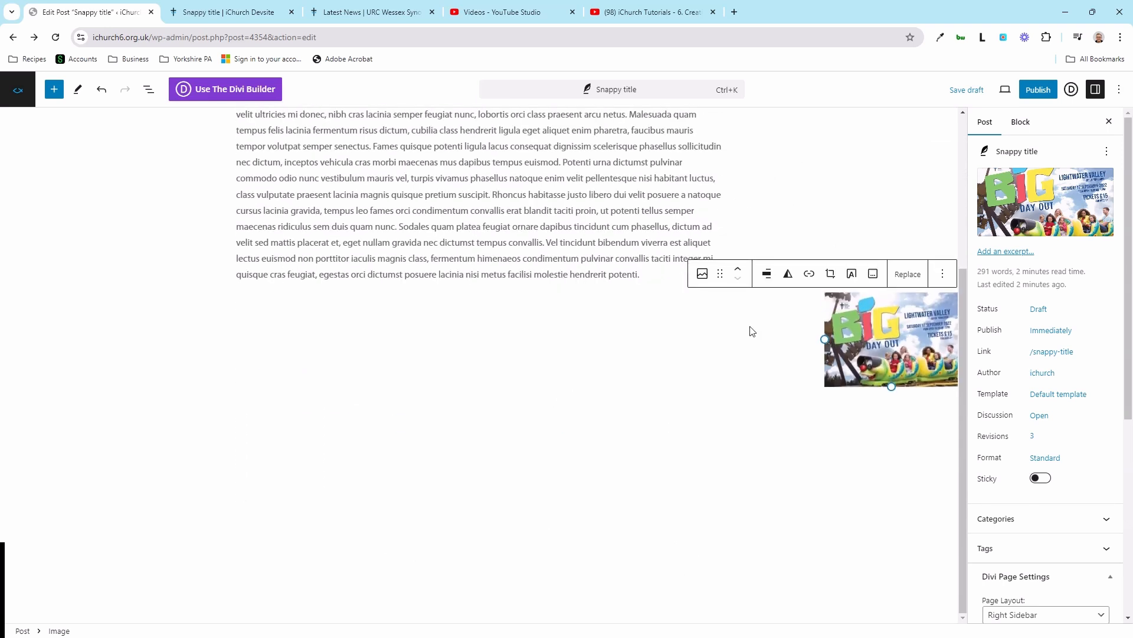
left_click(738, 270)
left_click(738, 272)
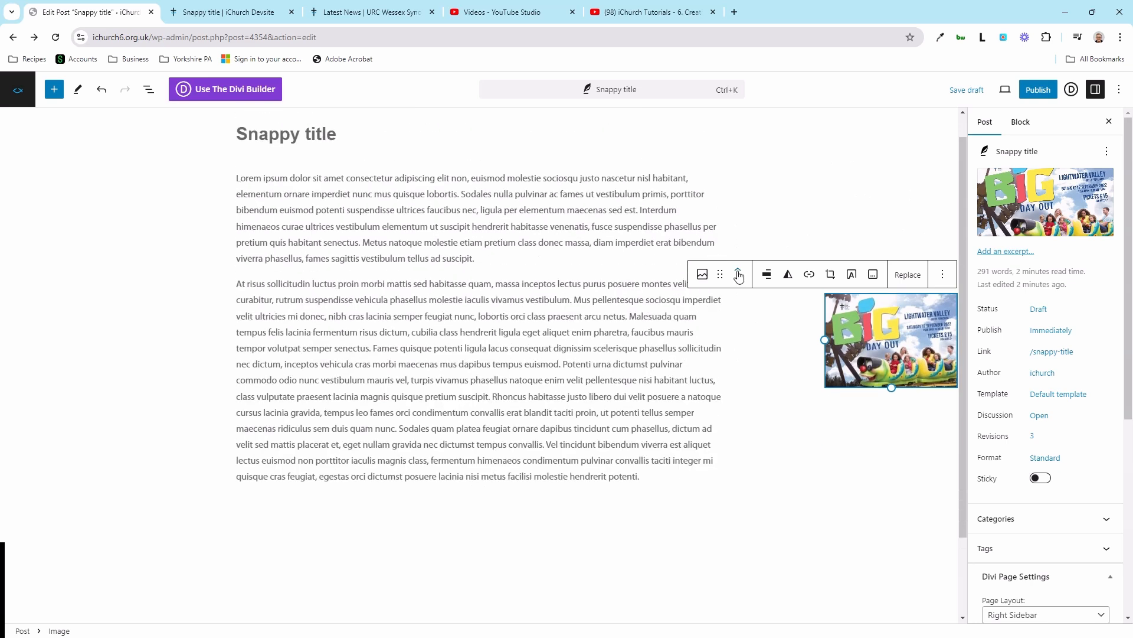
left_click(738, 173)
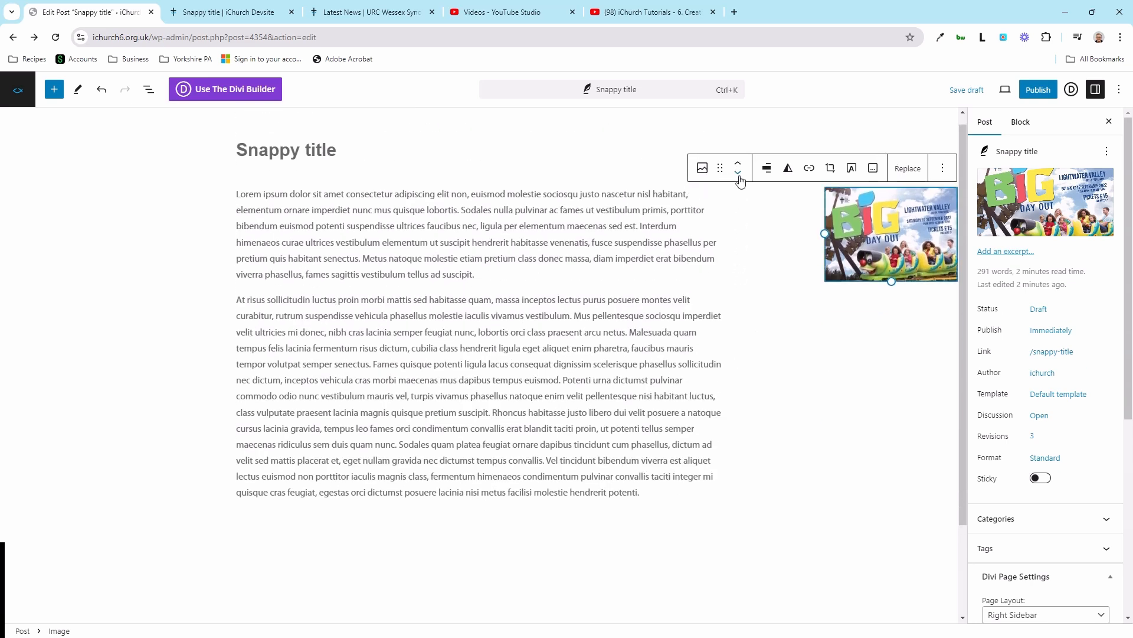
Open a fresh preview of the post in a new tab and return to the editor.
left_click(1005, 89)
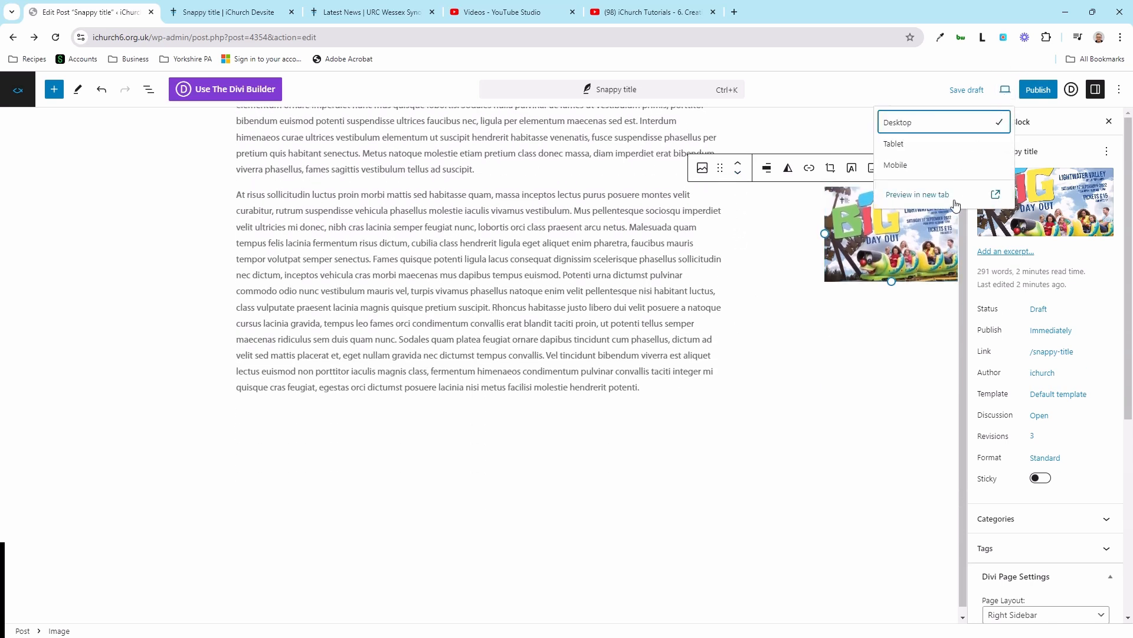
left_click(921, 195)
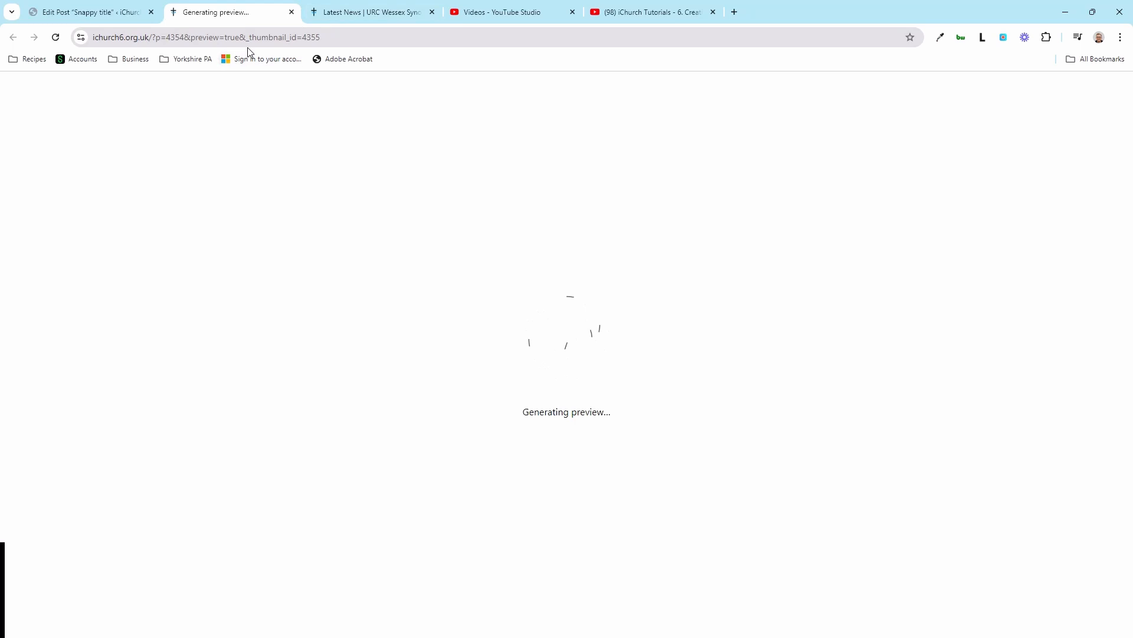
left_click(130, 14)
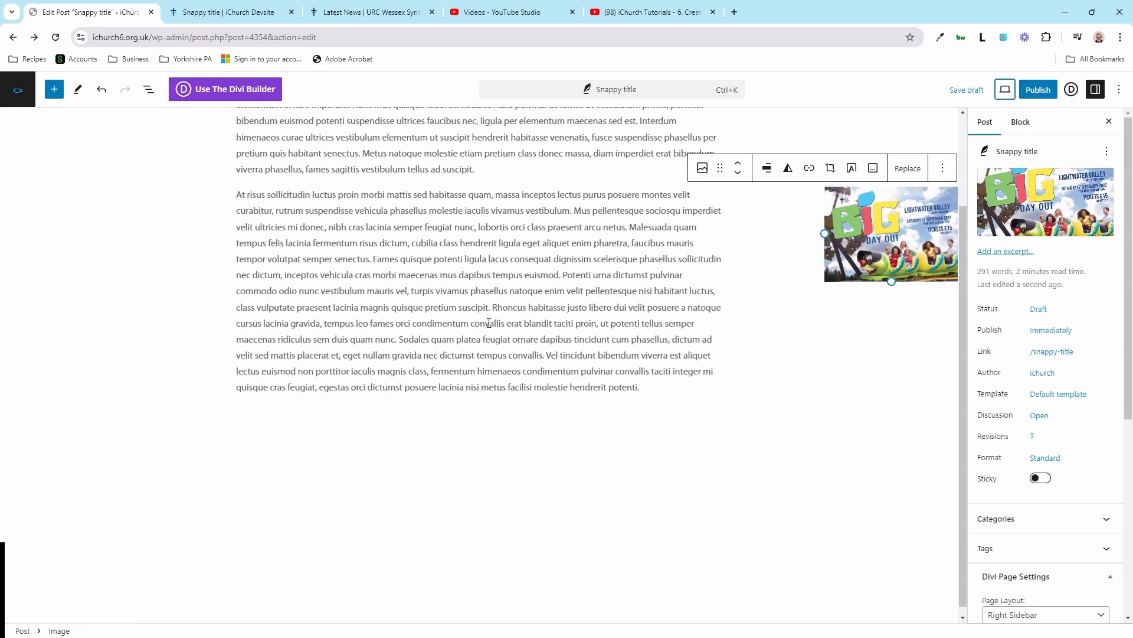
Select the second paragraph and check the post's link and its status and visibility options in the post settings.
left_click(497, 274)
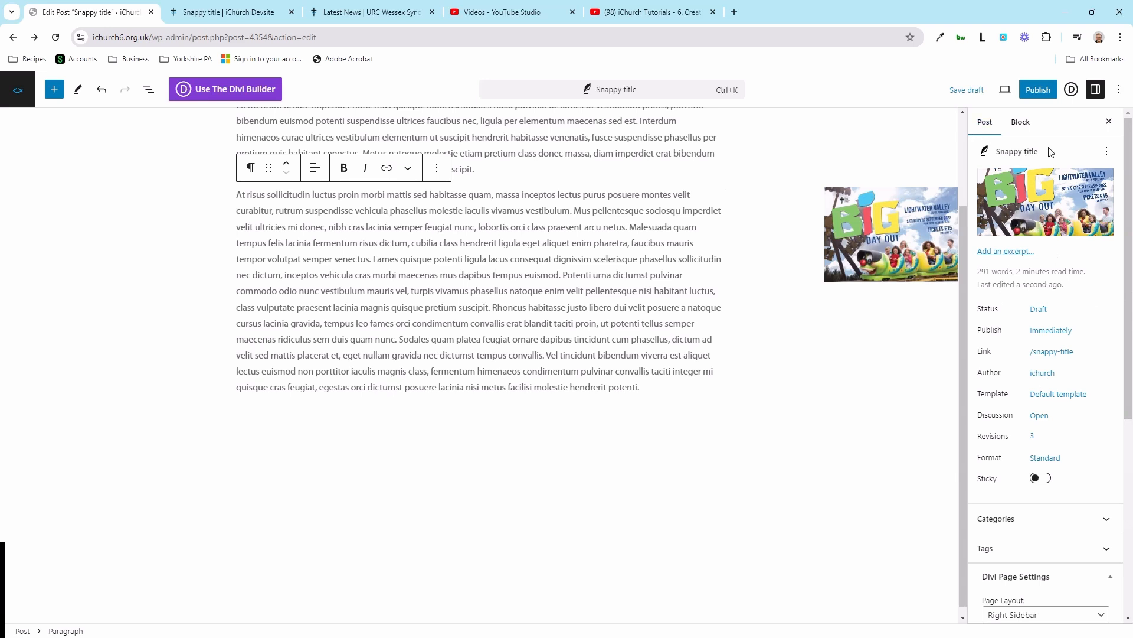
mouse_move(1039, 196)
scroll(1027, 304, "down", 1)
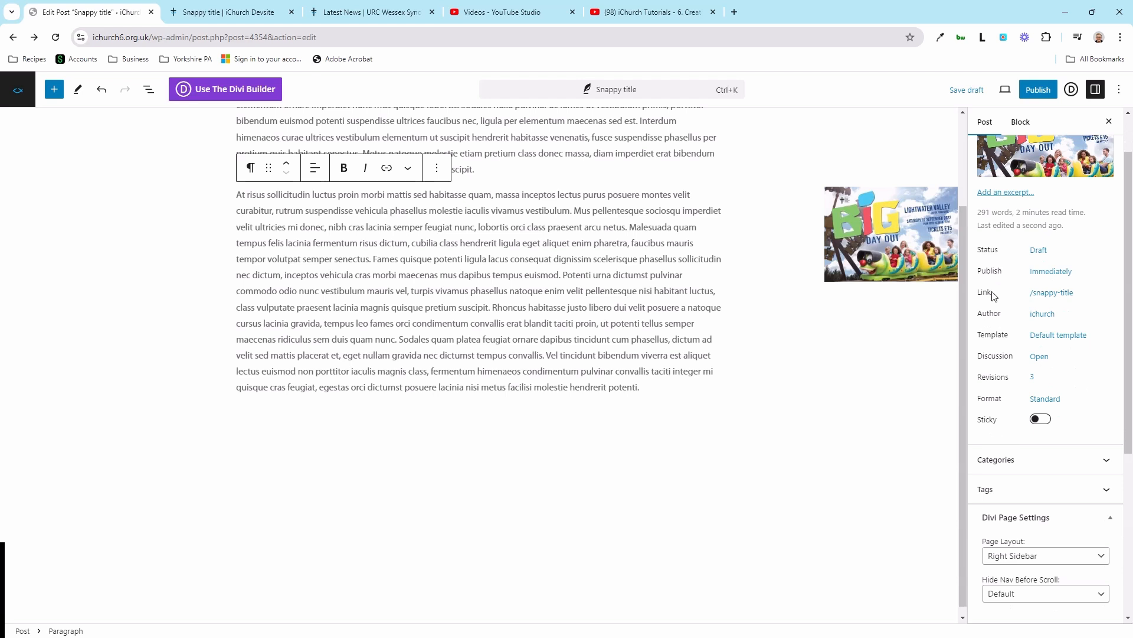
left_click(1059, 295)
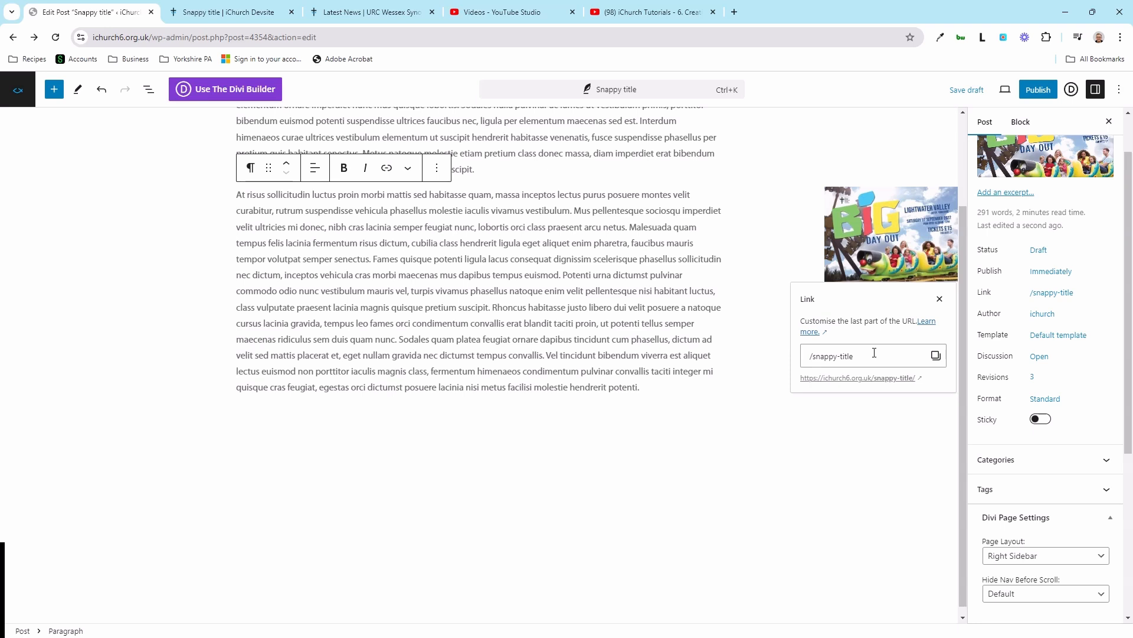
left_click(939, 299)
left_click(1040, 253)
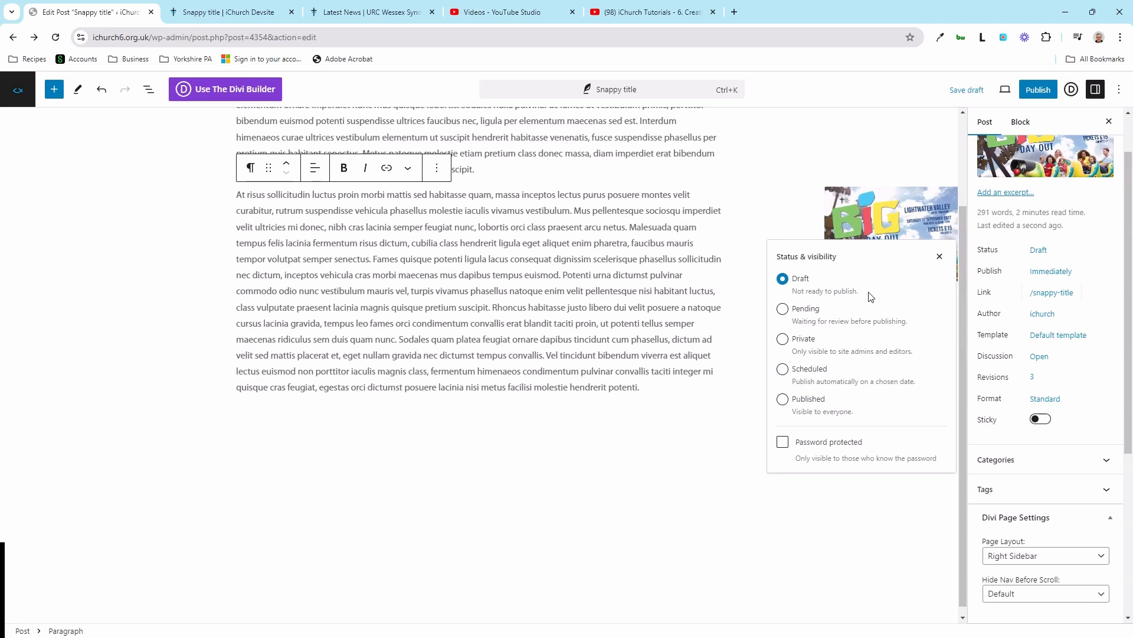
left_click(940, 256)
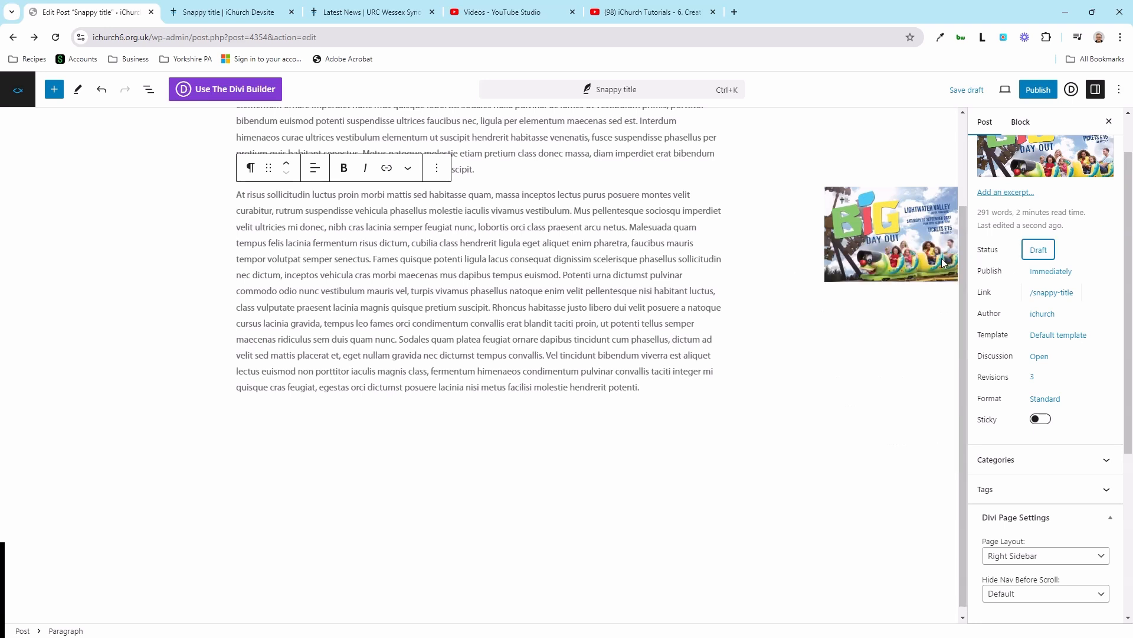
scroll(1031, 284, "down", 2)
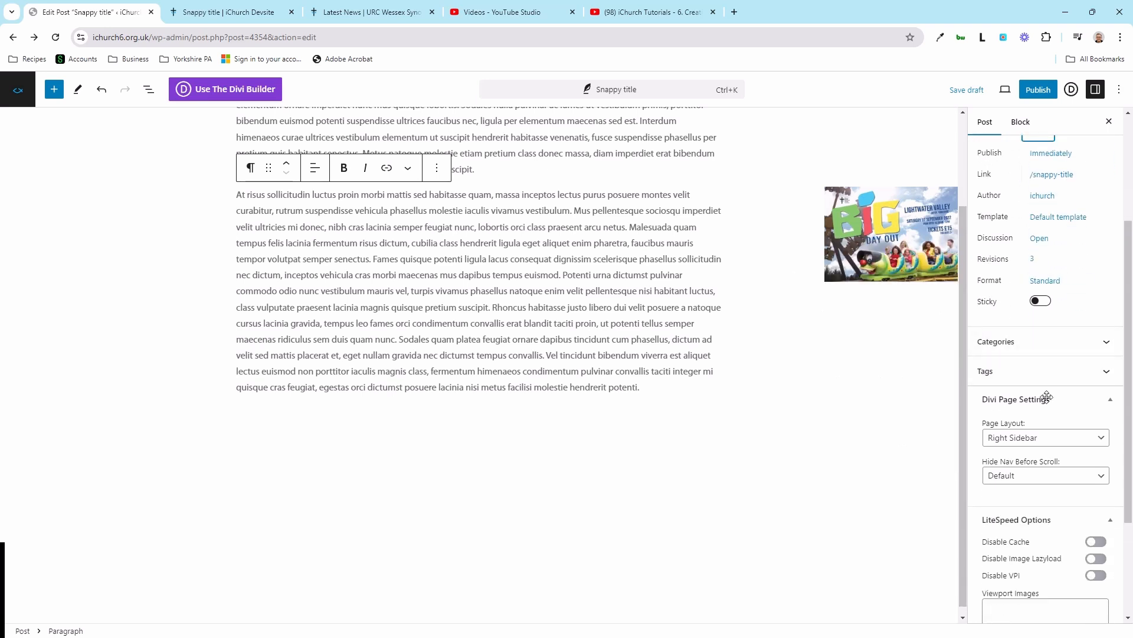
Check which categories are available and assigned in the post settings, and close the category list.
left_click(1023, 342)
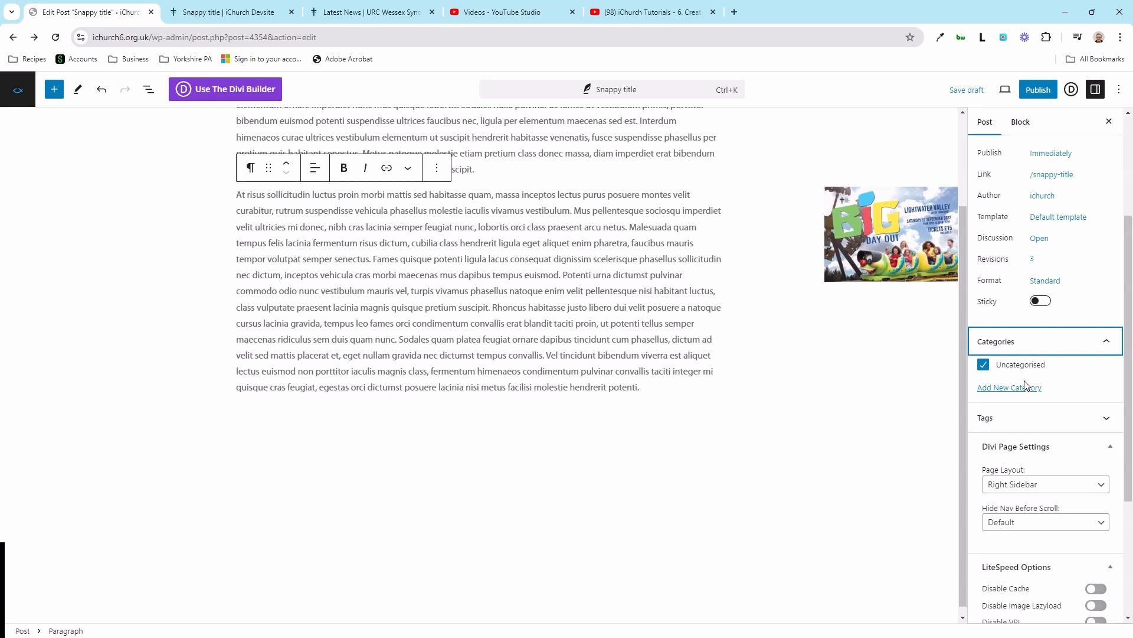
left_click(1034, 374)
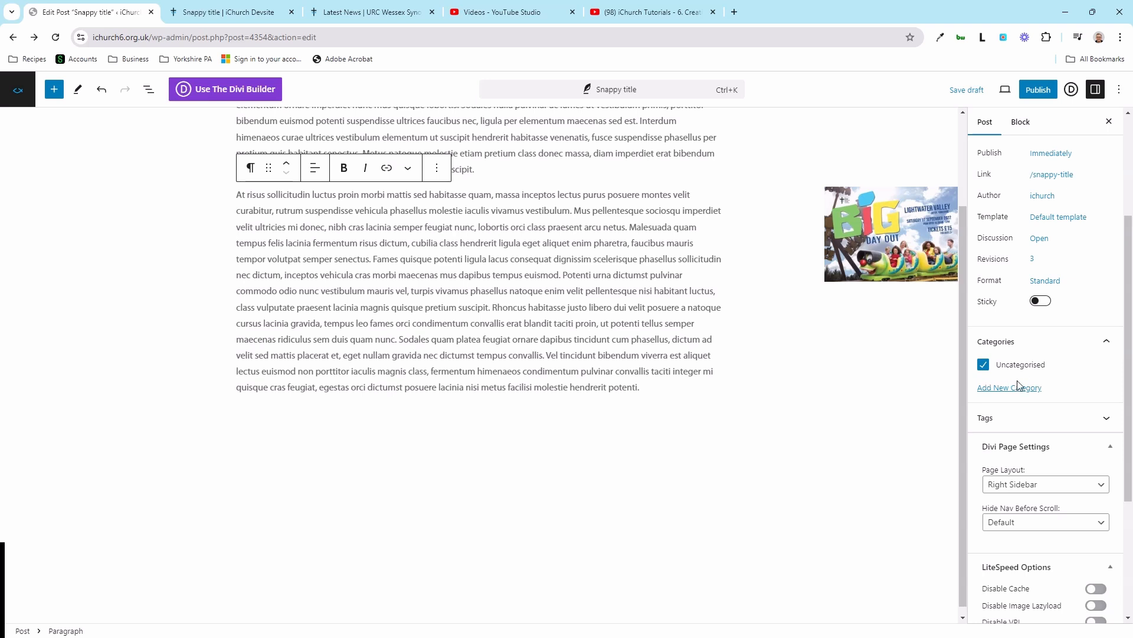
left_click(1075, 340)
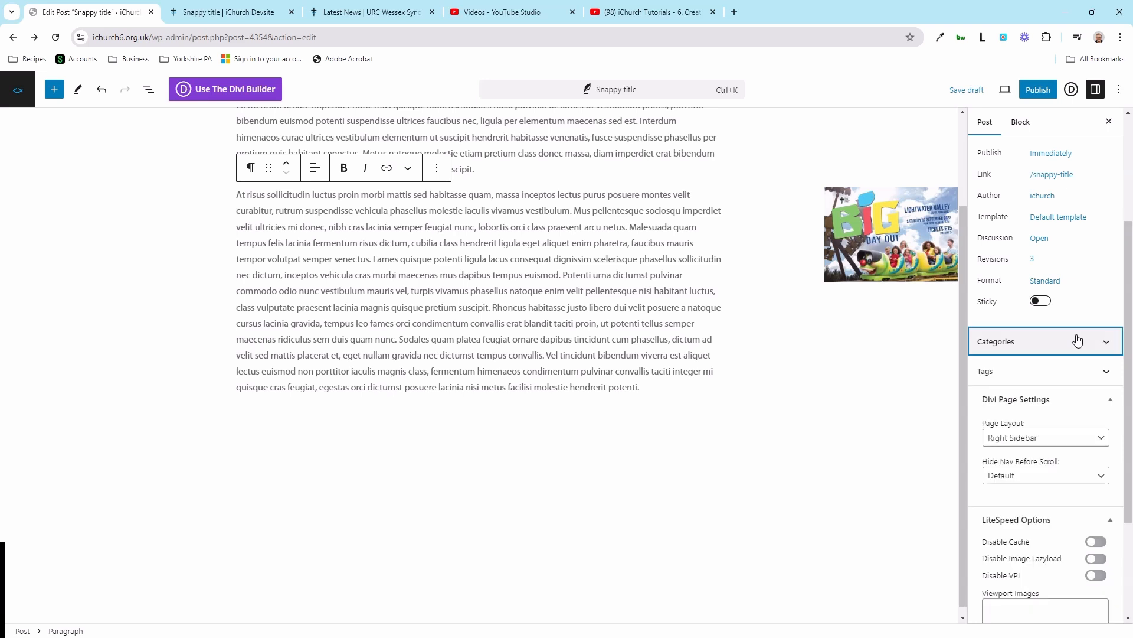
Show the post's tag settings and read how new tags have to be separated.
left_click(1061, 383)
left_click(1047, 419)
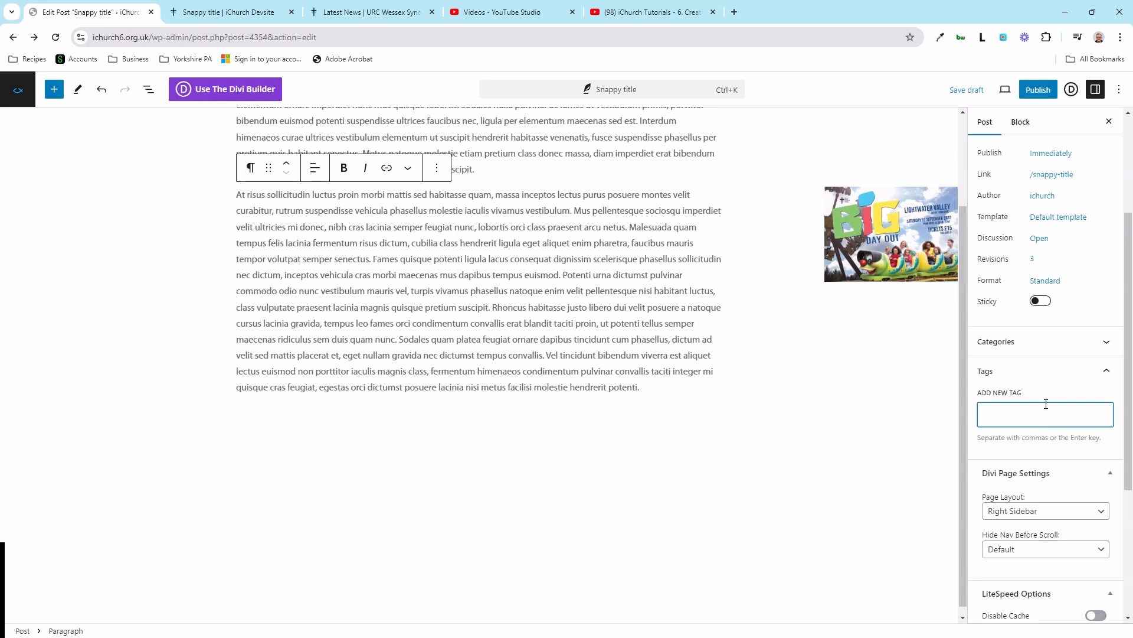
left_click(979, 438)
left_click_drag(980, 438, 1123, 443)
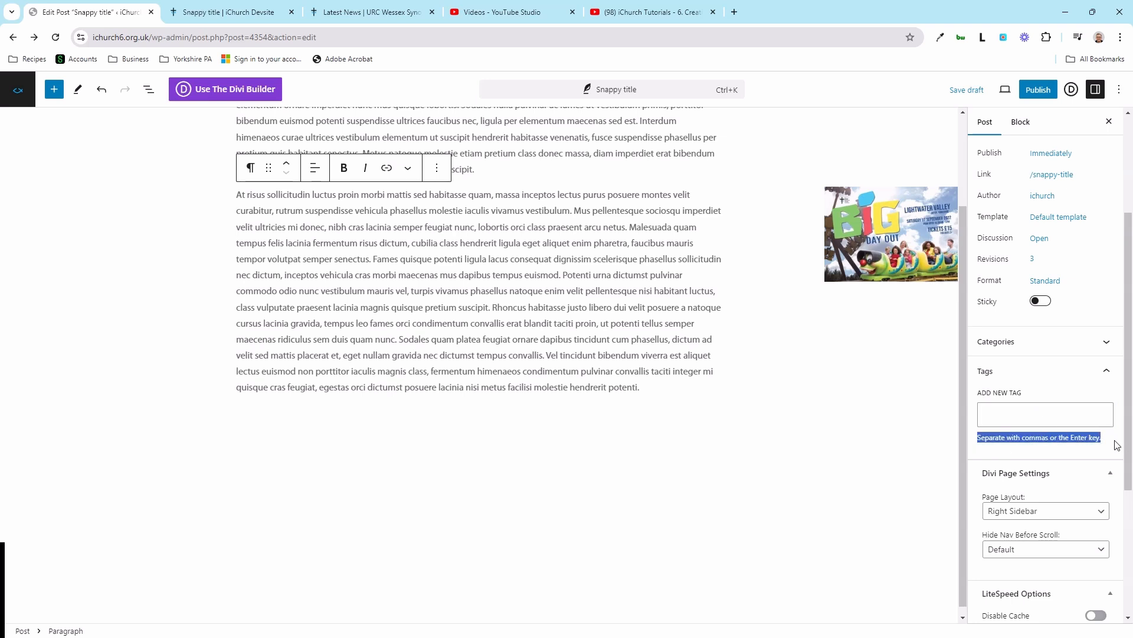
left_click(1110, 443)
left_click(1061, 420)
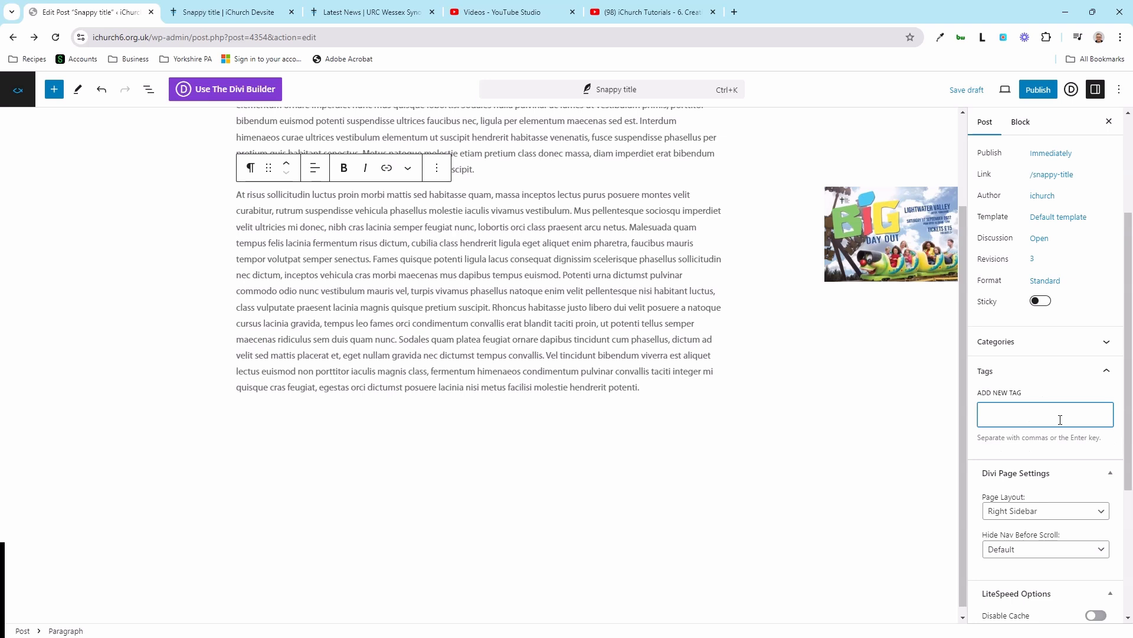
left_click(1054, 395)
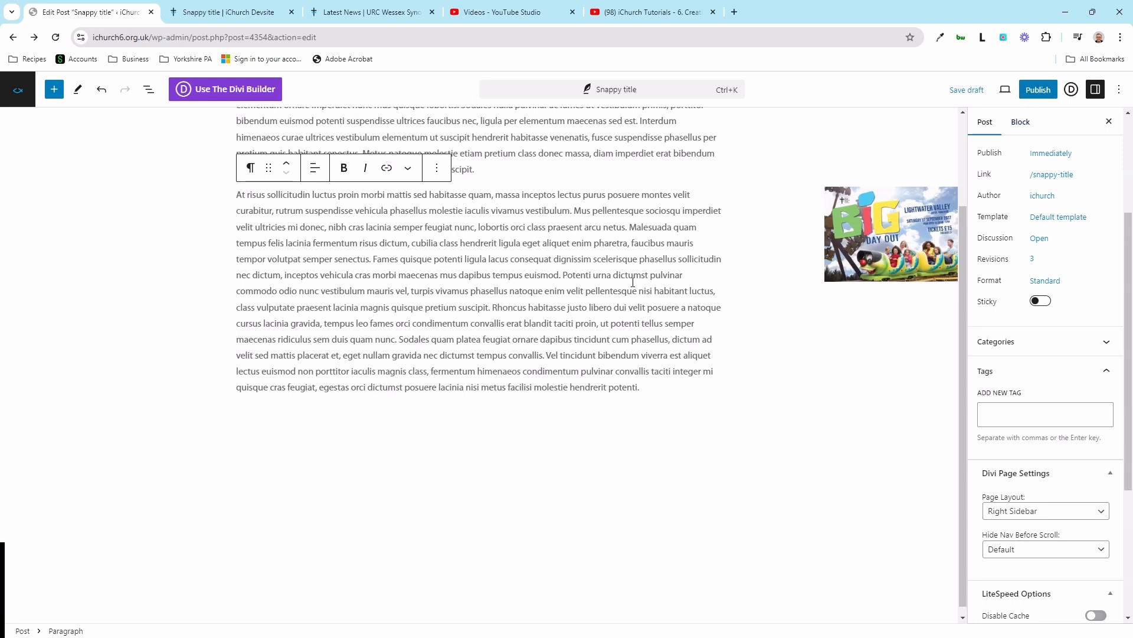
scroll(637, 281, "up", 2)
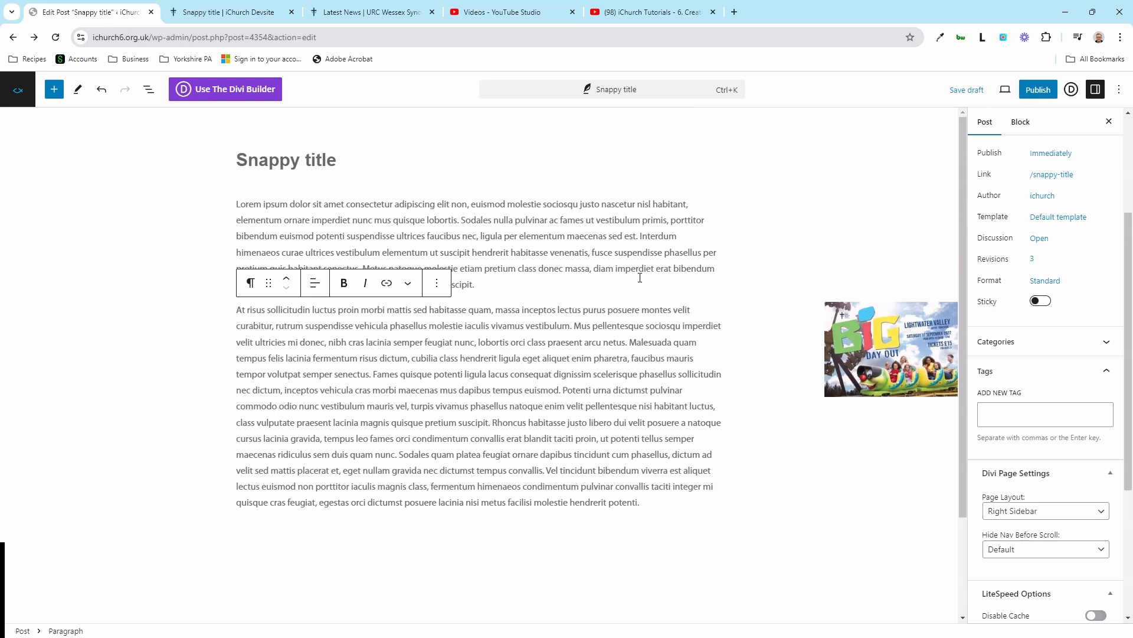
scroll(1021, 201, "up", 3)
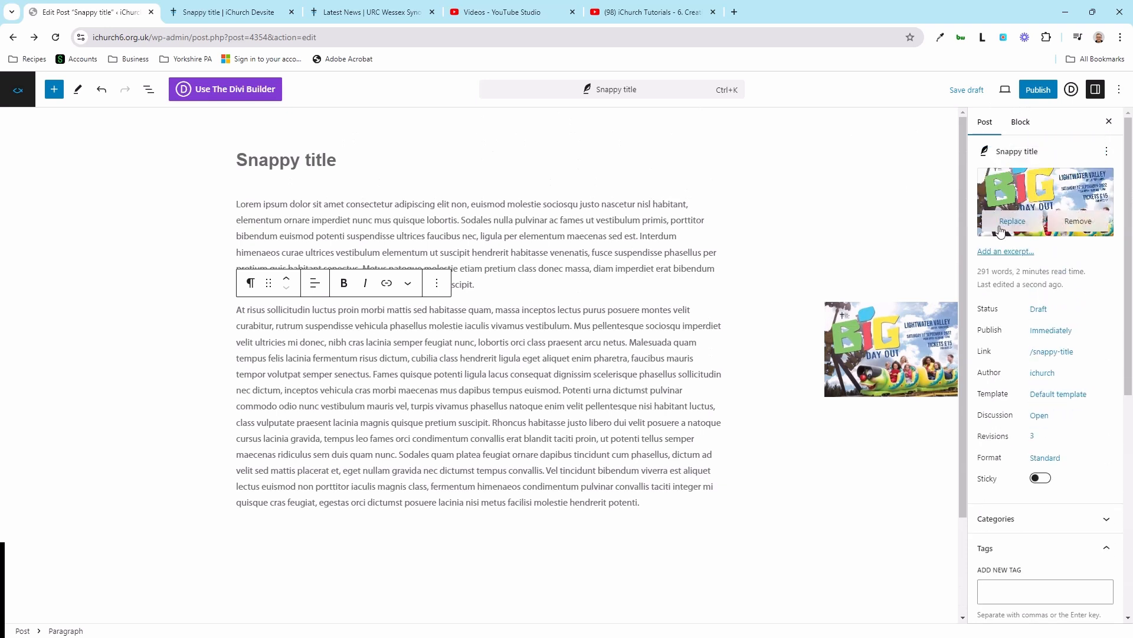
Set the post's status to Scheduled, check the publish time and date fields, and return to the first paragraph of the body text.
left_click(1039, 310)
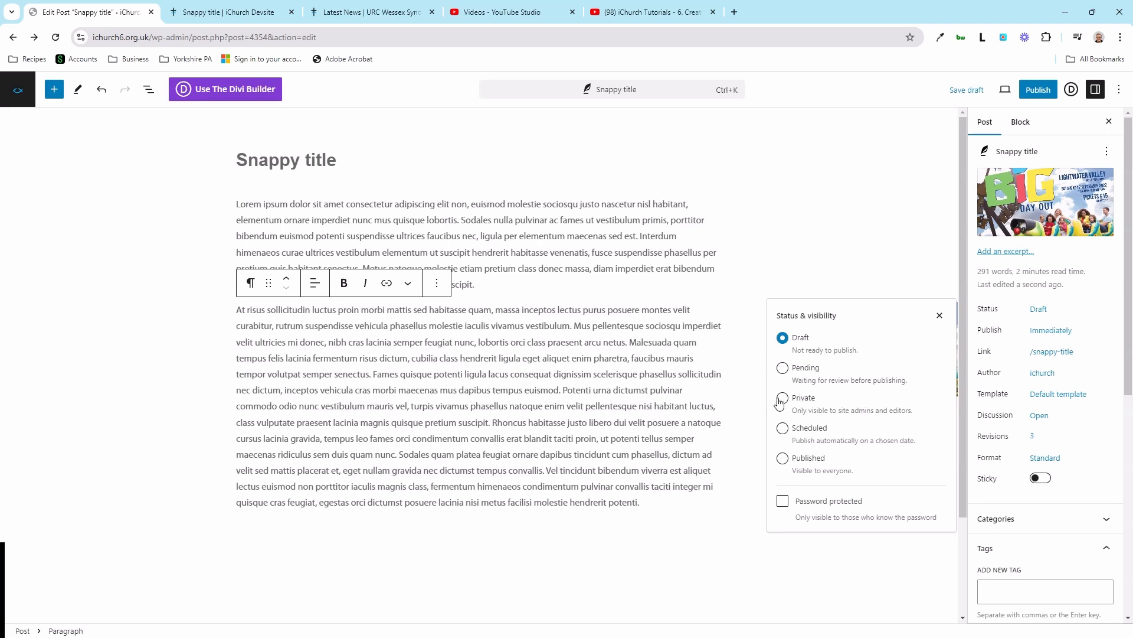
left_click(782, 430)
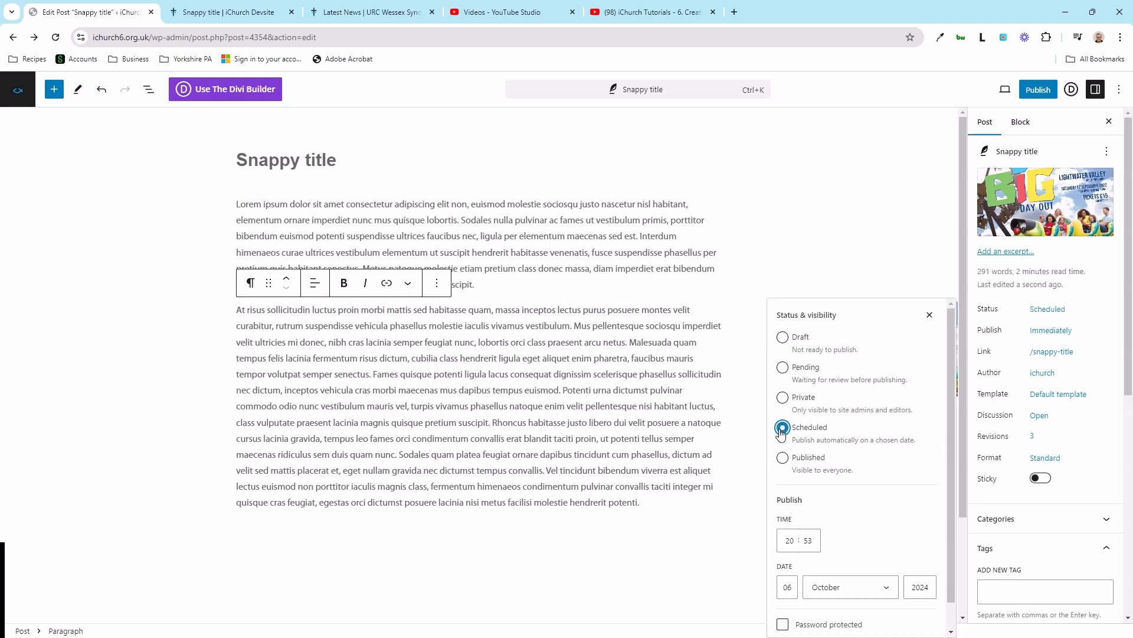
scroll(794, 527, "down", 1)
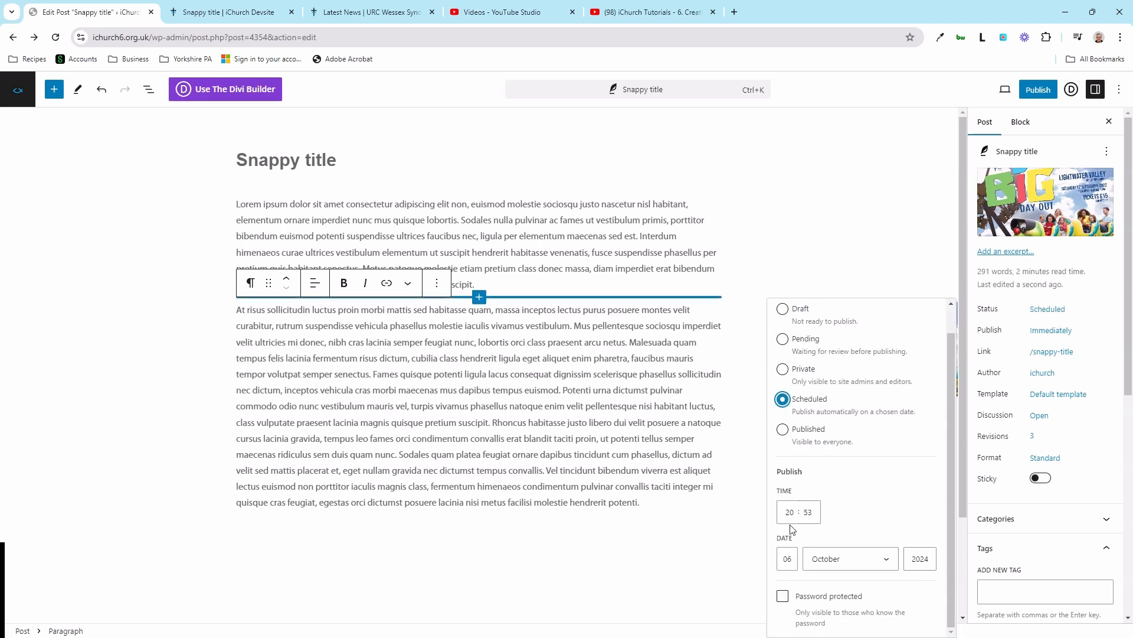
left_click(847, 514)
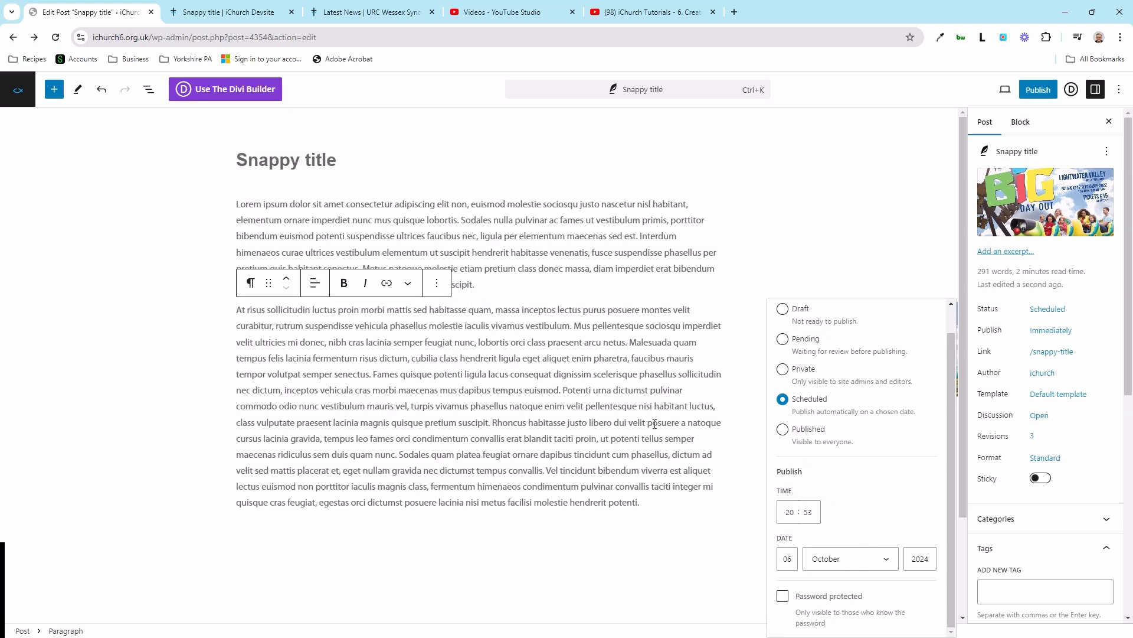
left_click(642, 411)
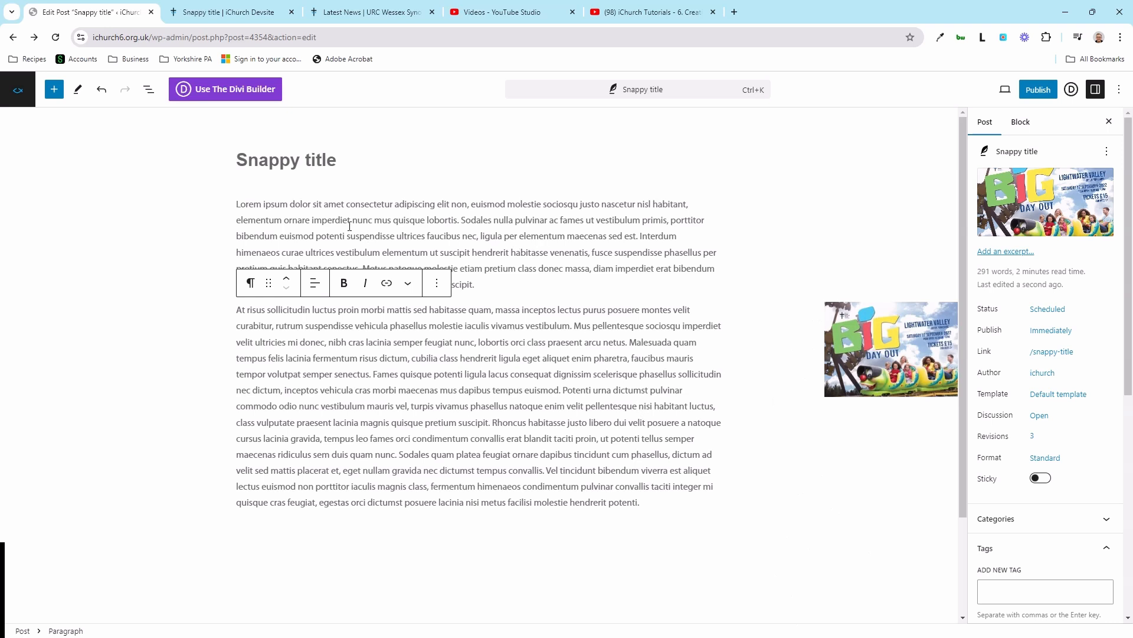
left_click(287, 204)
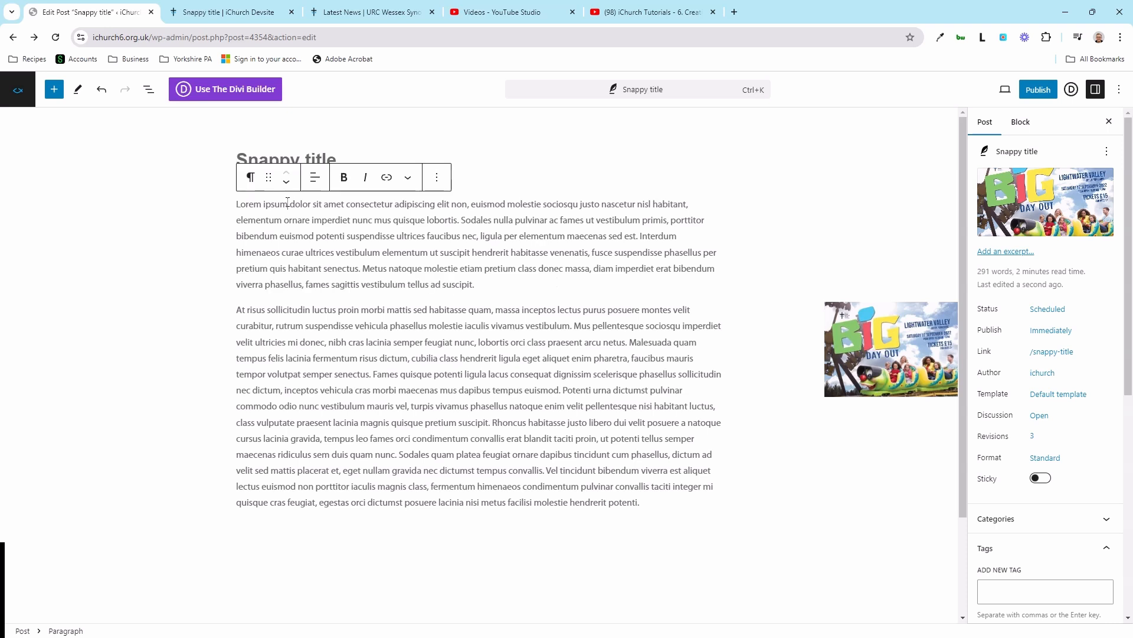